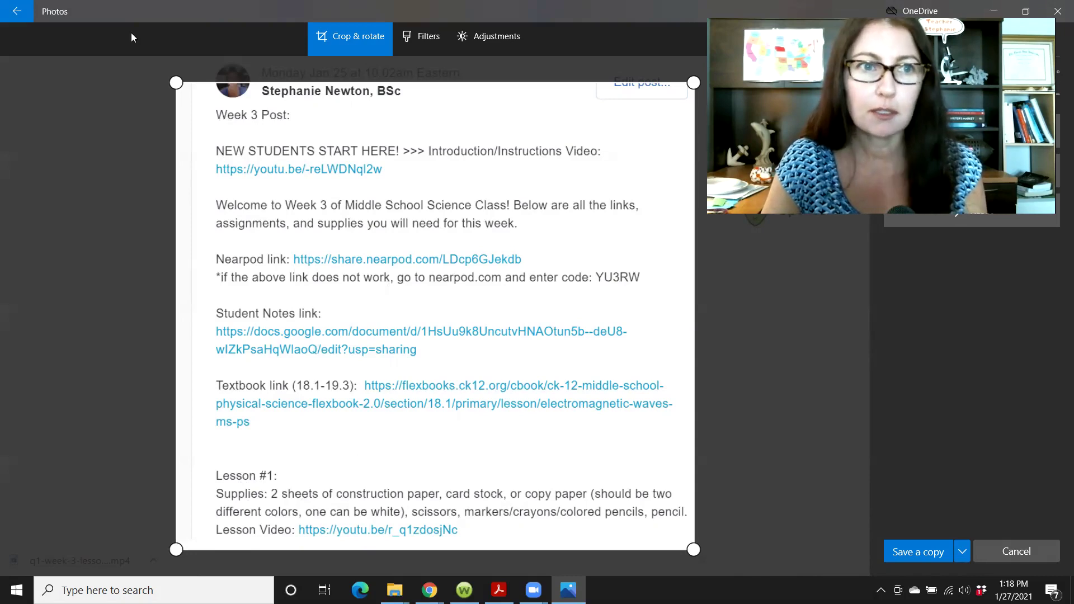
Step: Leave Microsoft Photos and return to the Nearpod lesson quiz in Chrome
left_click(430, 591)
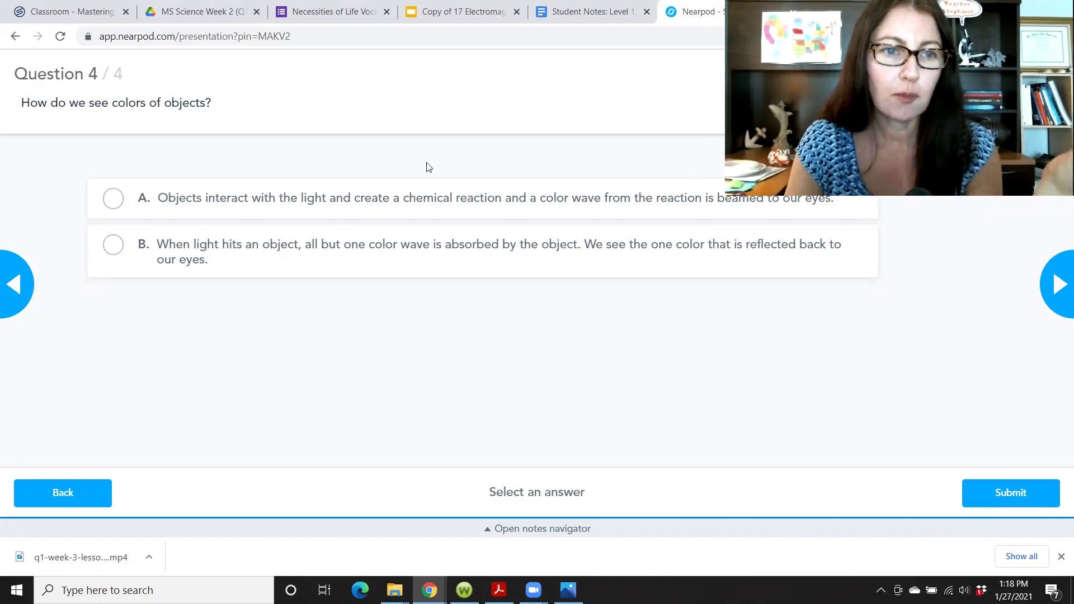
Step: Step back through the quiz to Question 1, forward to Question 2, then switch to the Week 3 notes
left_click(10, 292)
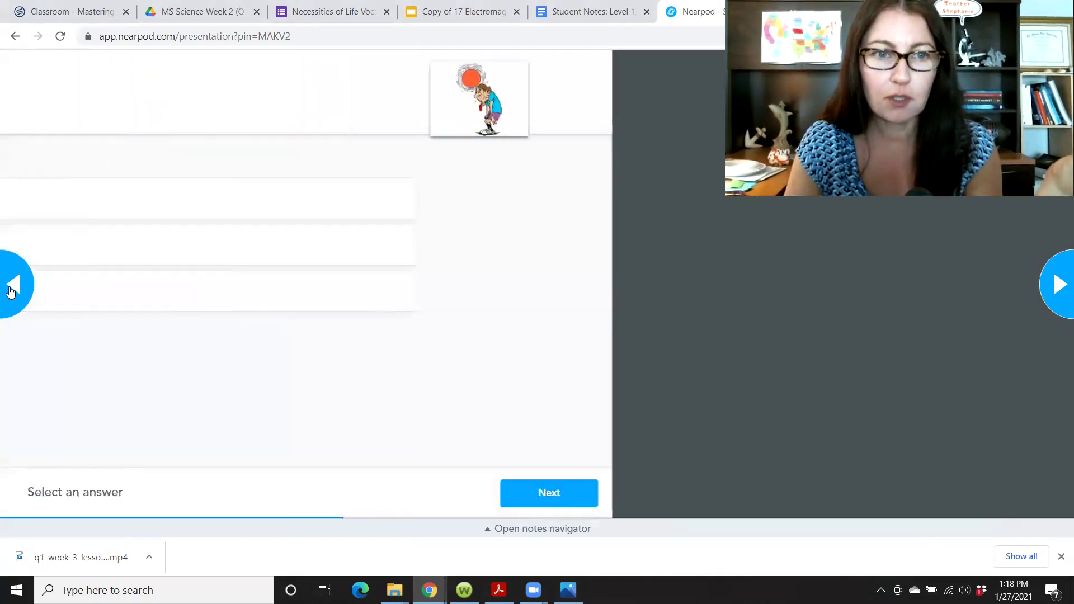
left_click(10, 292)
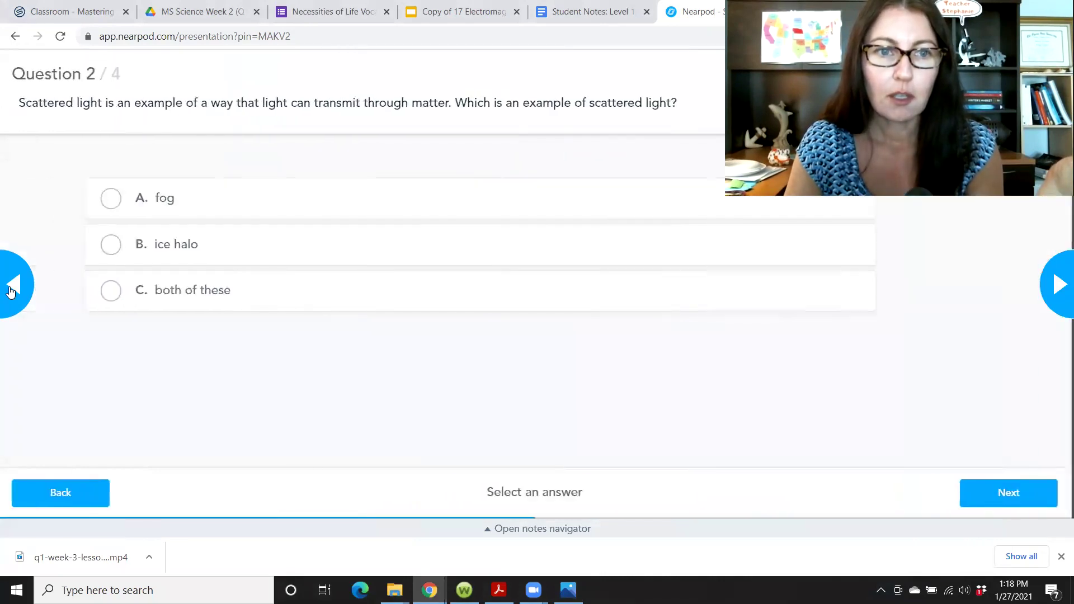
left_click(10, 292)
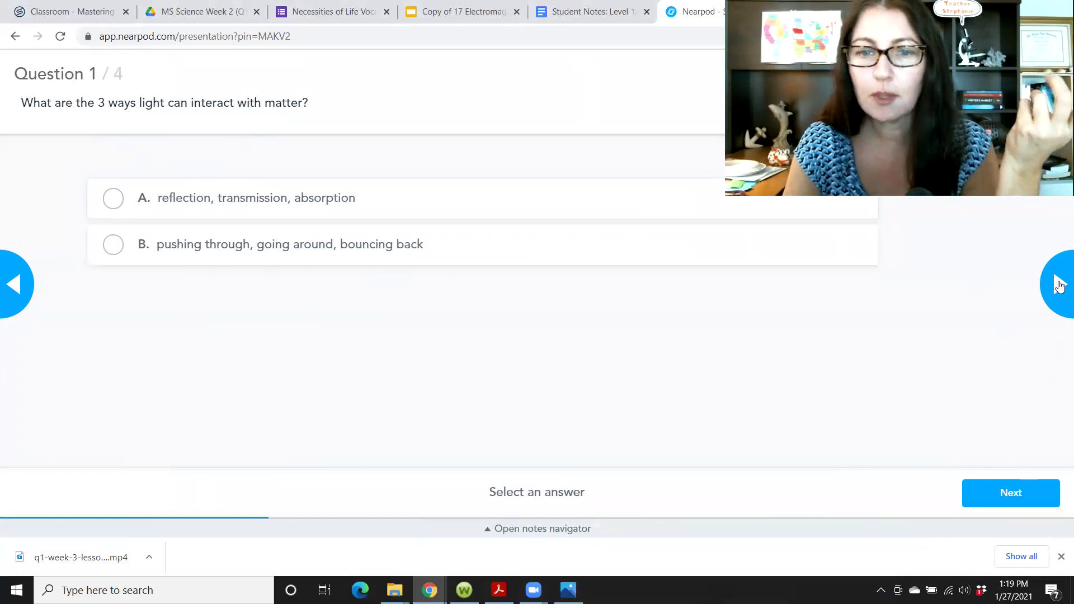
left_click(1060, 285)
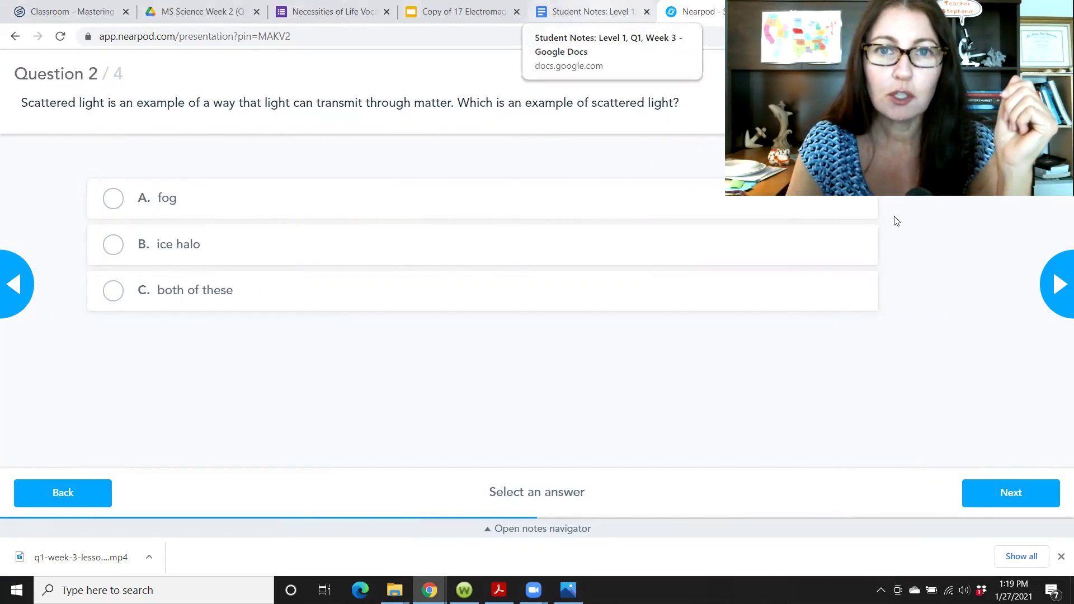
key("ctrl+shift+Tab")
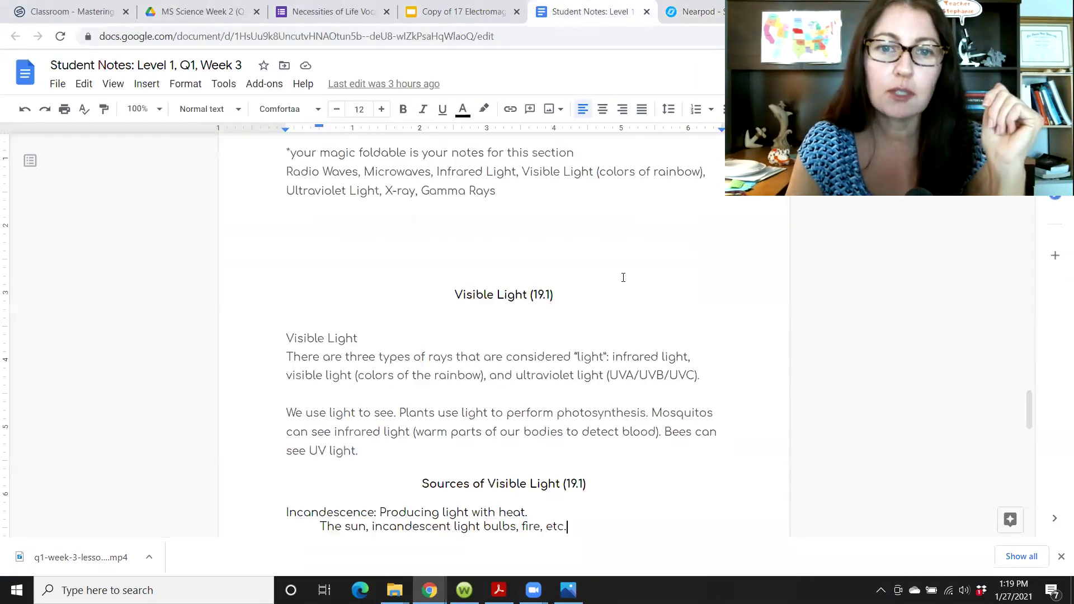
Step: Scroll through the Week 3 student notes, then return to Nearpod Question 2
scroll(599, 294, "down", 1)
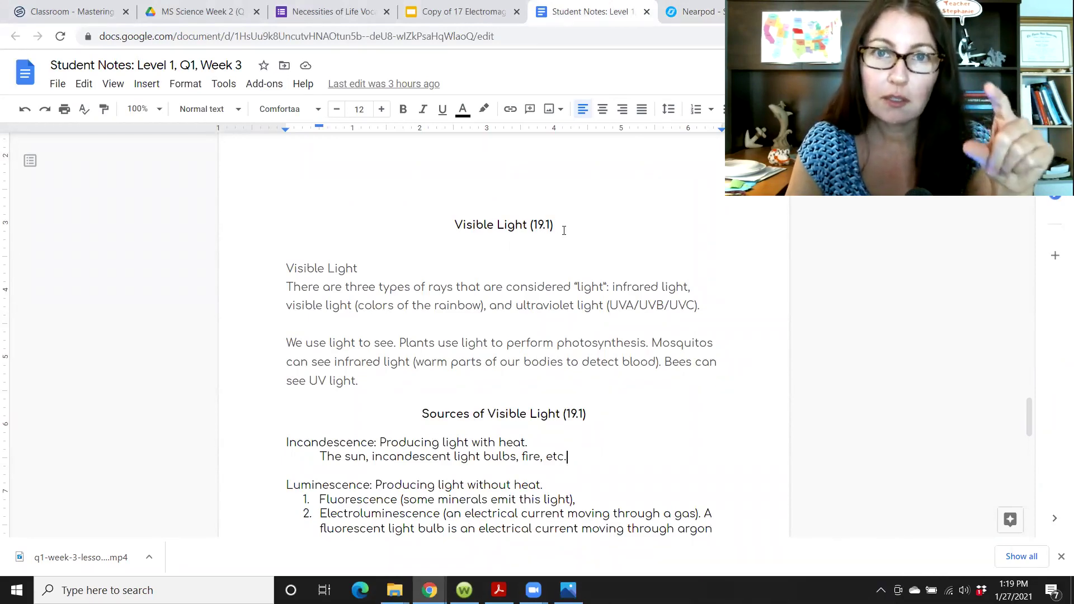
scroll(564, 235, "down", 3)
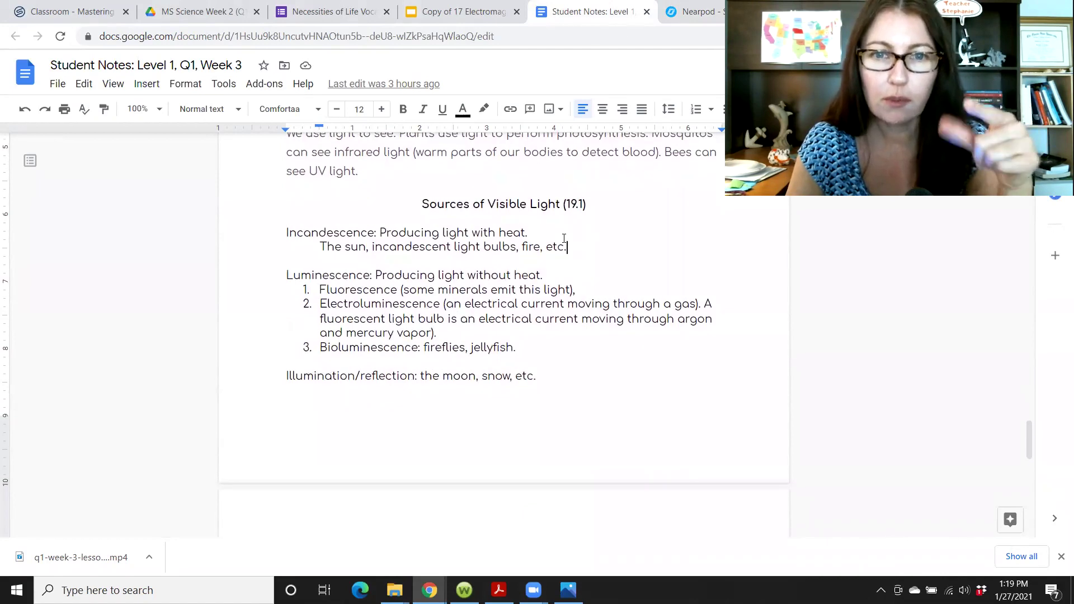
scroll(564, 240, "down", 1)
scroll(564, 240, "down", 5)
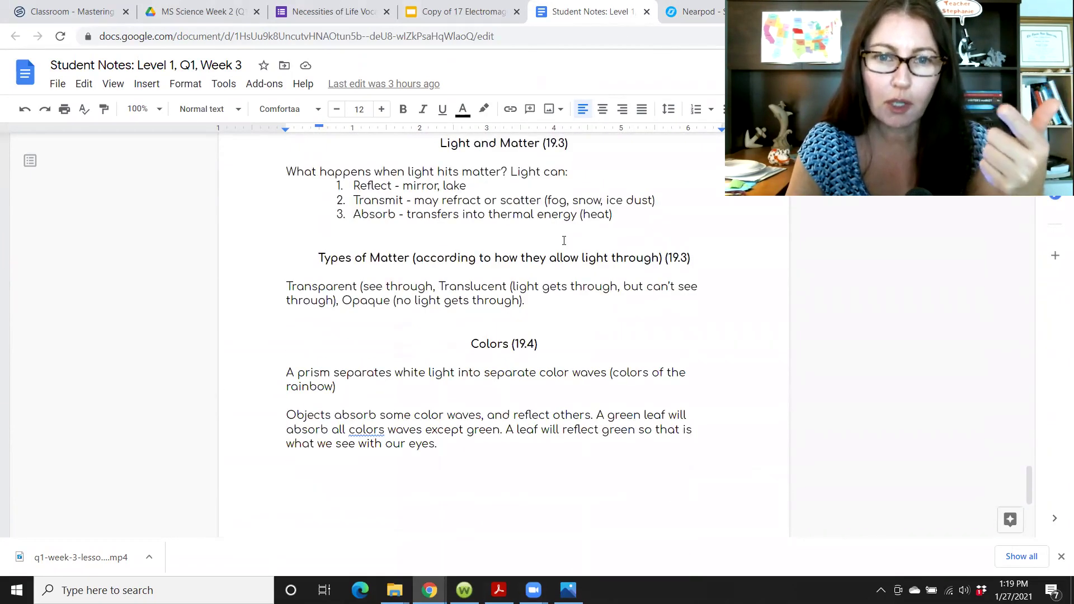
scroll(564, 240, "down", 1)
scroll(560, 241, "up", 12)
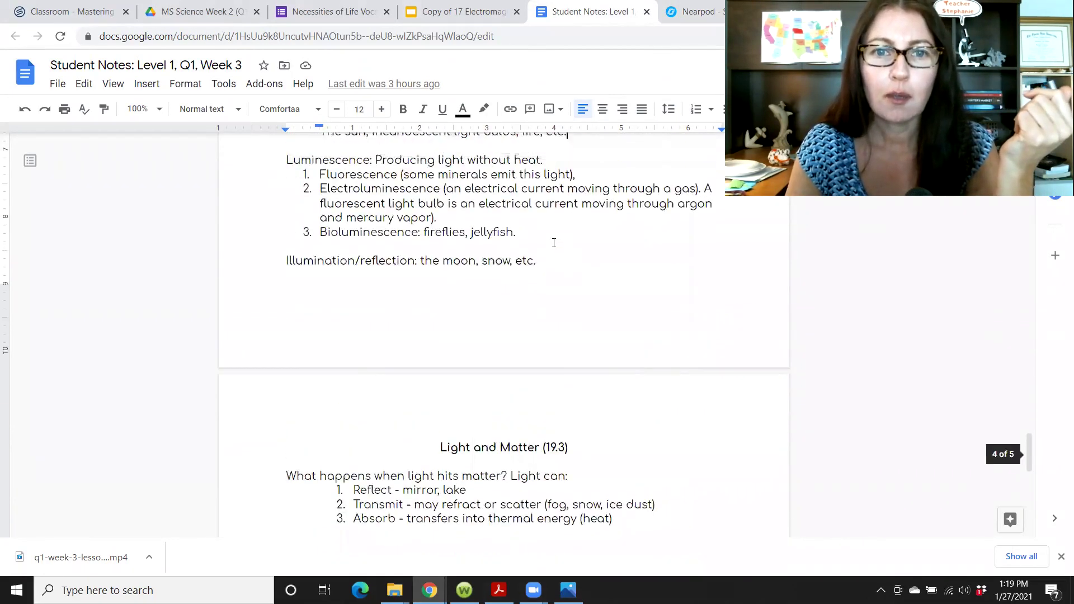
scroll(554, 243, "up", 18)
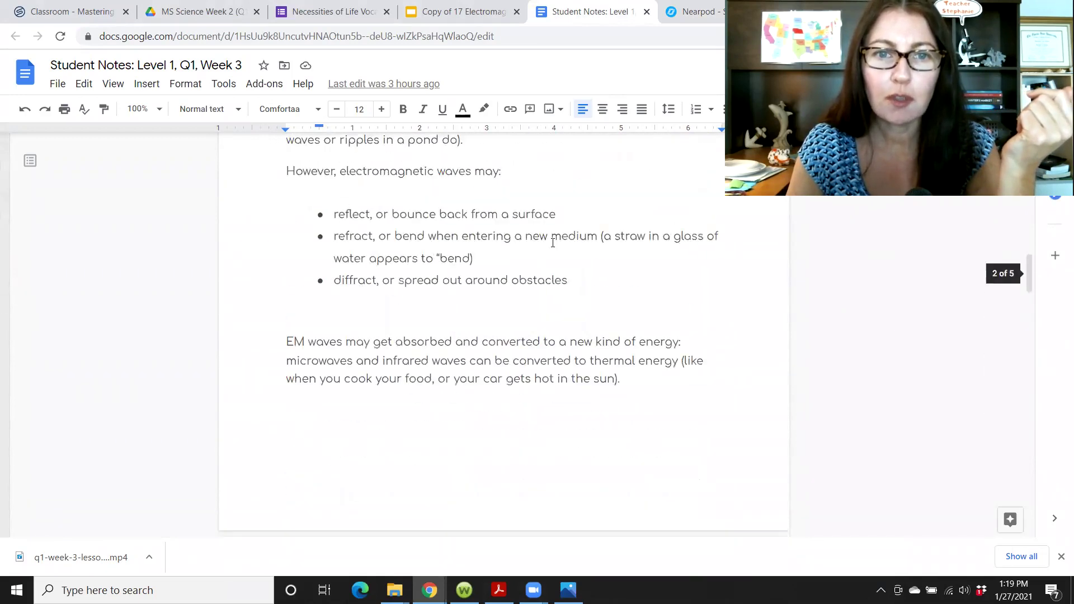
scroll(553, 243, "up", 10)
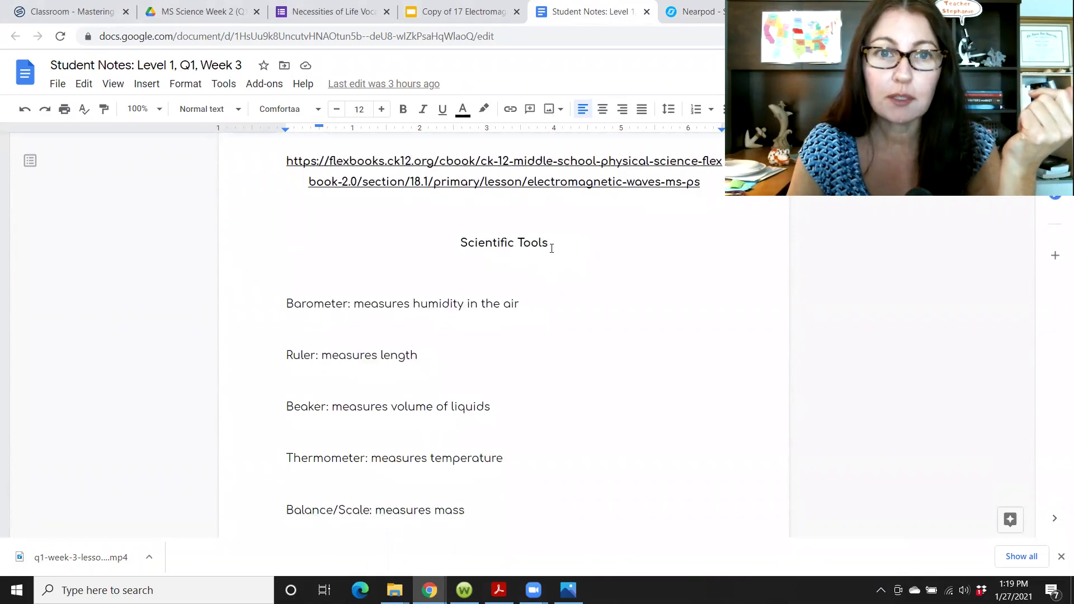
scroll(551, 248, "up", 3)
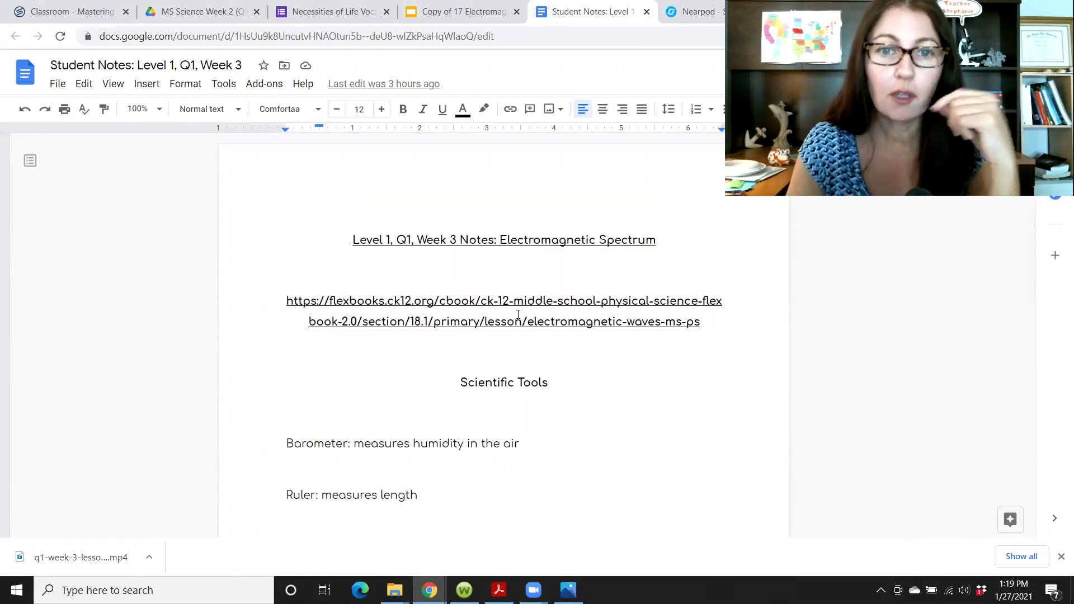
scroll(585, 304, "down", 8)
scroll(586, 305, "down", 5)
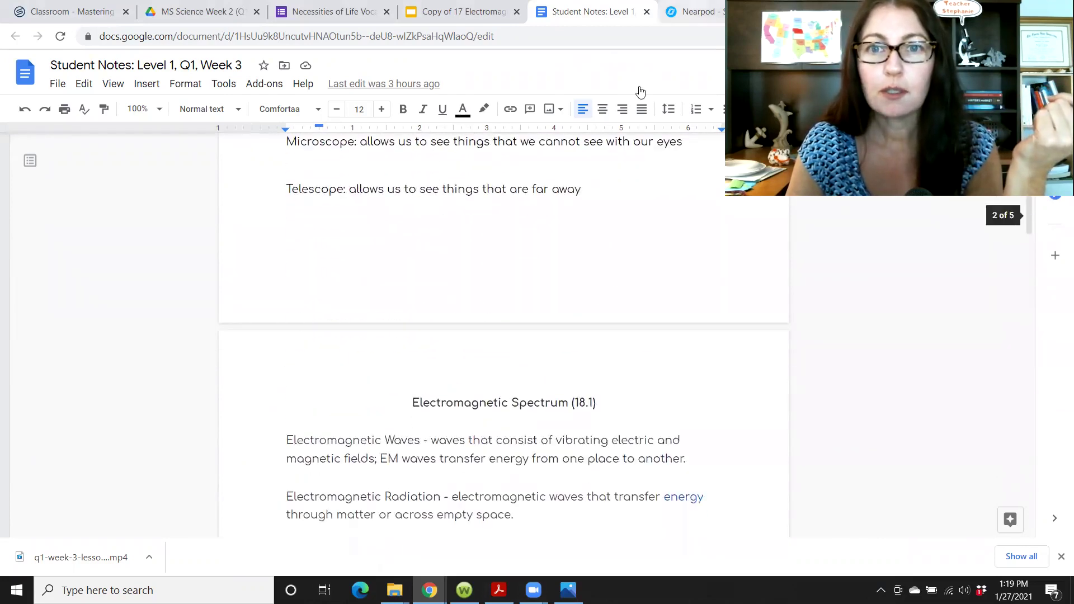
key("ctrl+Tab")
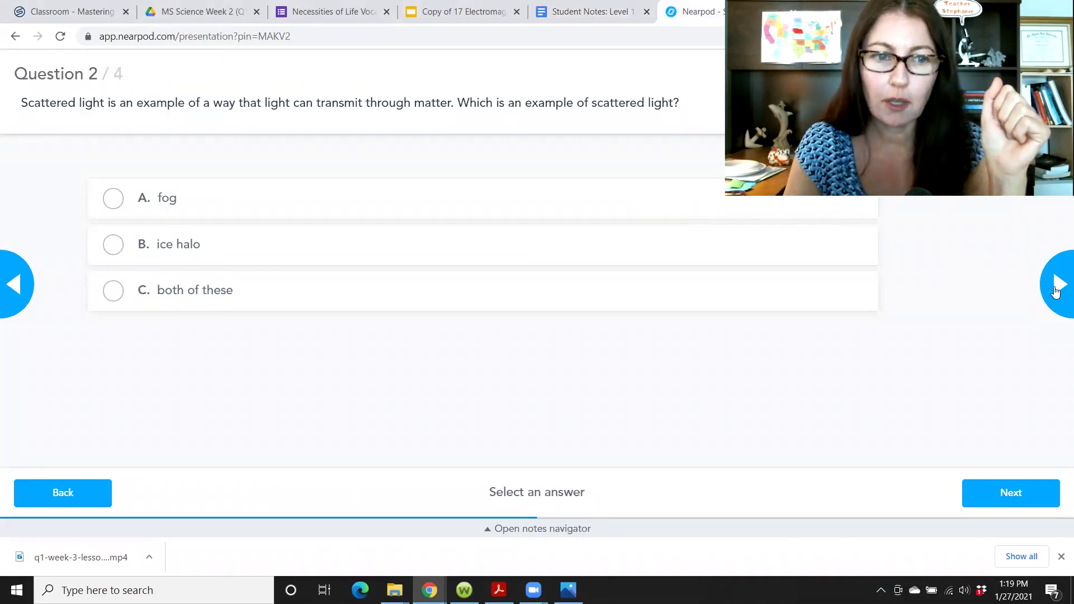
Step: Advance to Question 4 and submit the quiz, choosing Submit anyway despite unanswered questions
left_click(1015, 497)
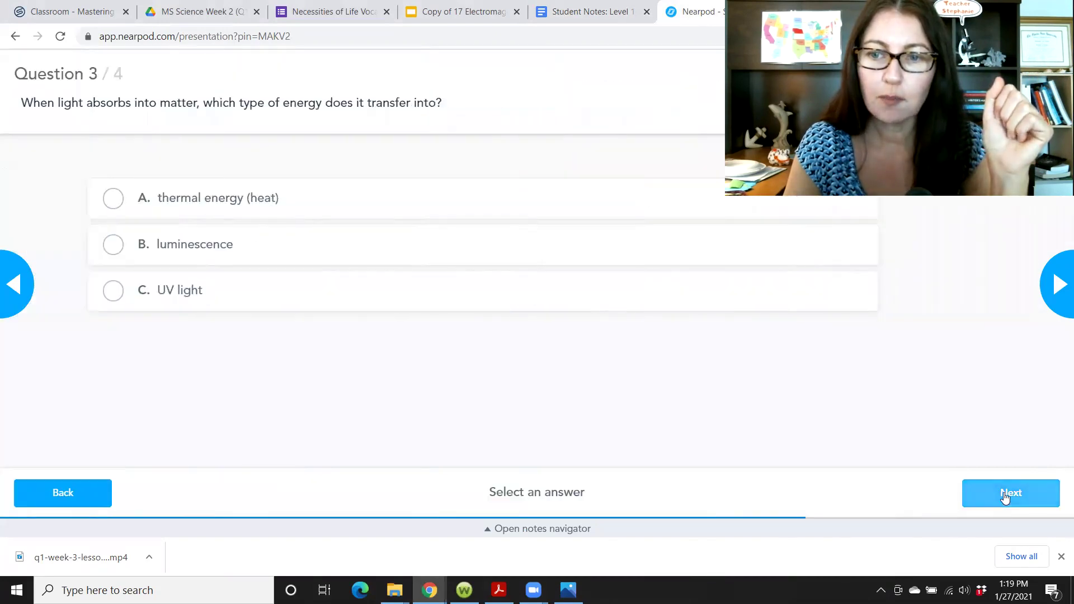
left_click(1004, 497)
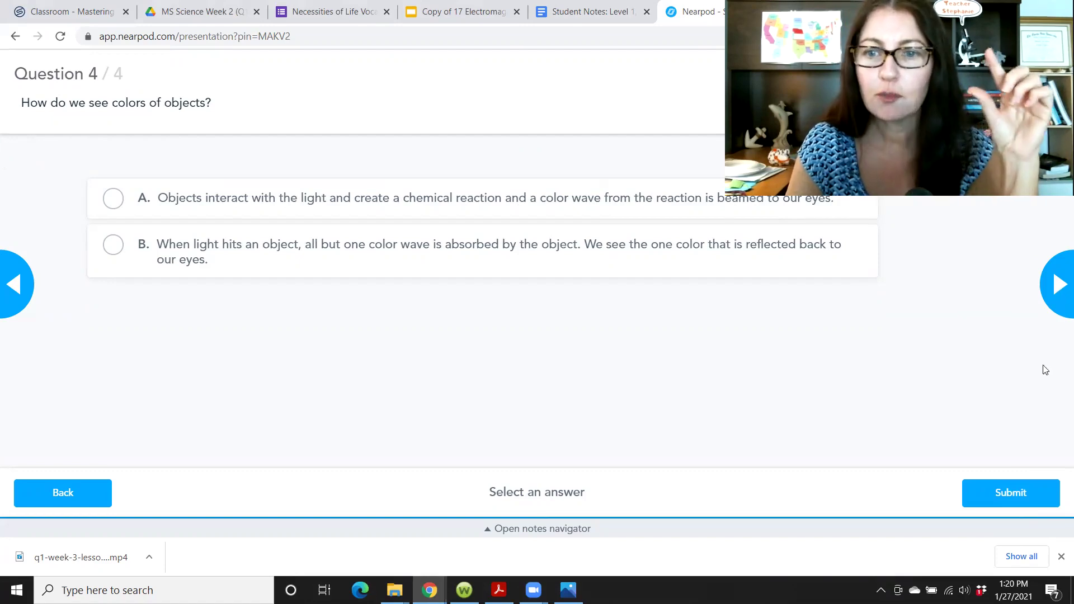
left_click(1059, 289)
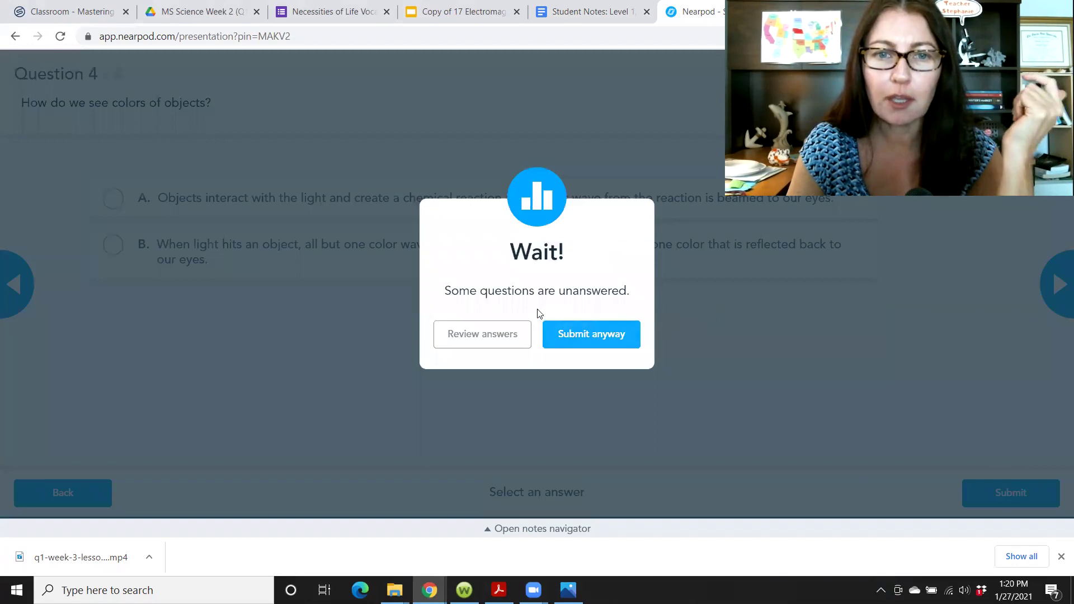
left_click(596, 339)
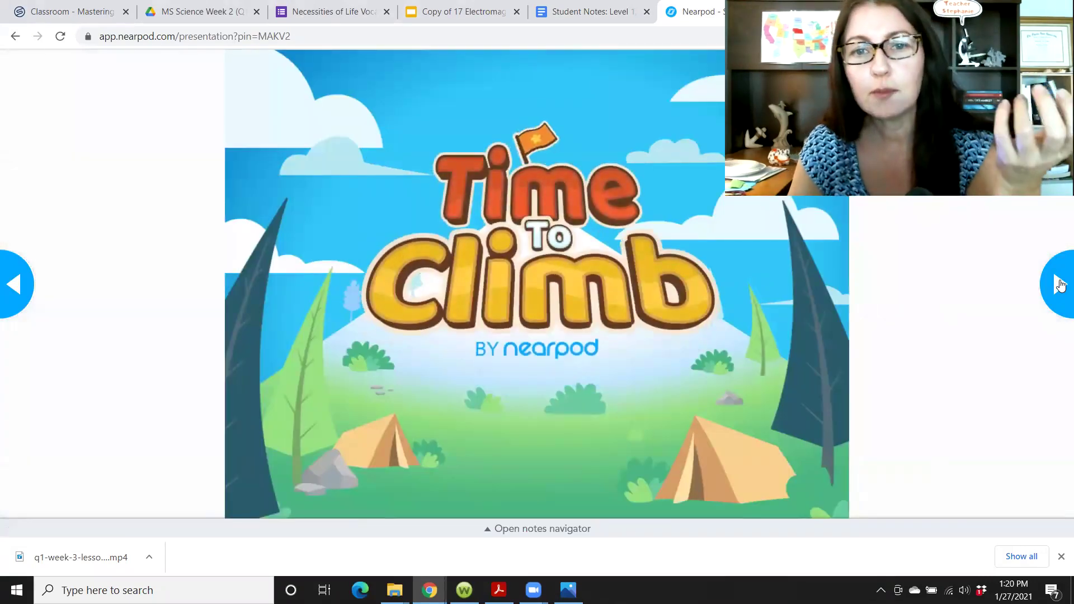
Step: Pick the penguin for Time to Climb, play to the end, then switch to the vocabulary form
left_click(1060, 285)
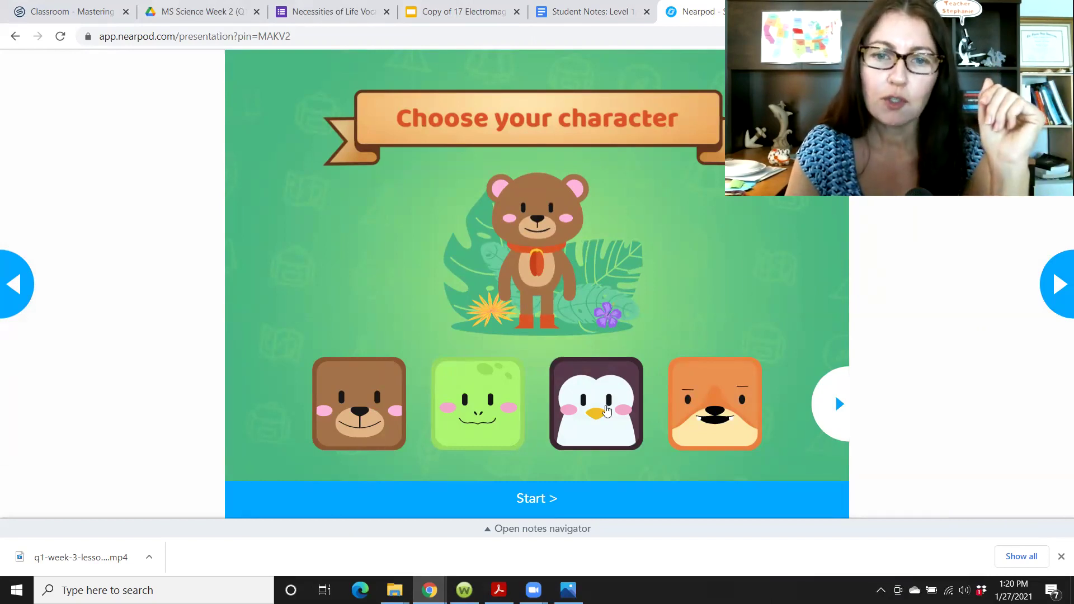
left_click(604, 410)
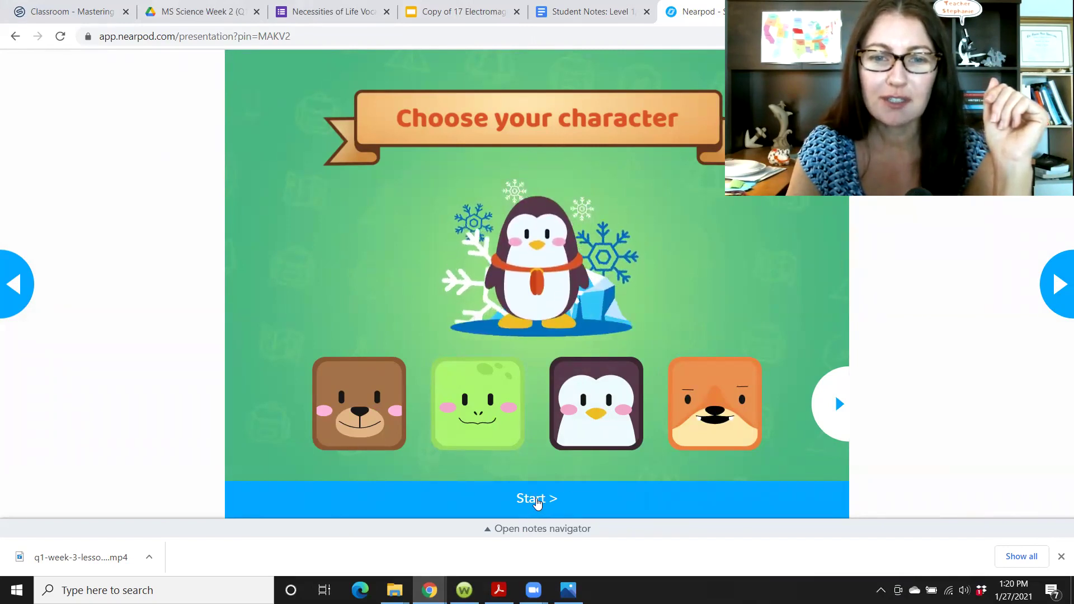
left_click(539, 500)
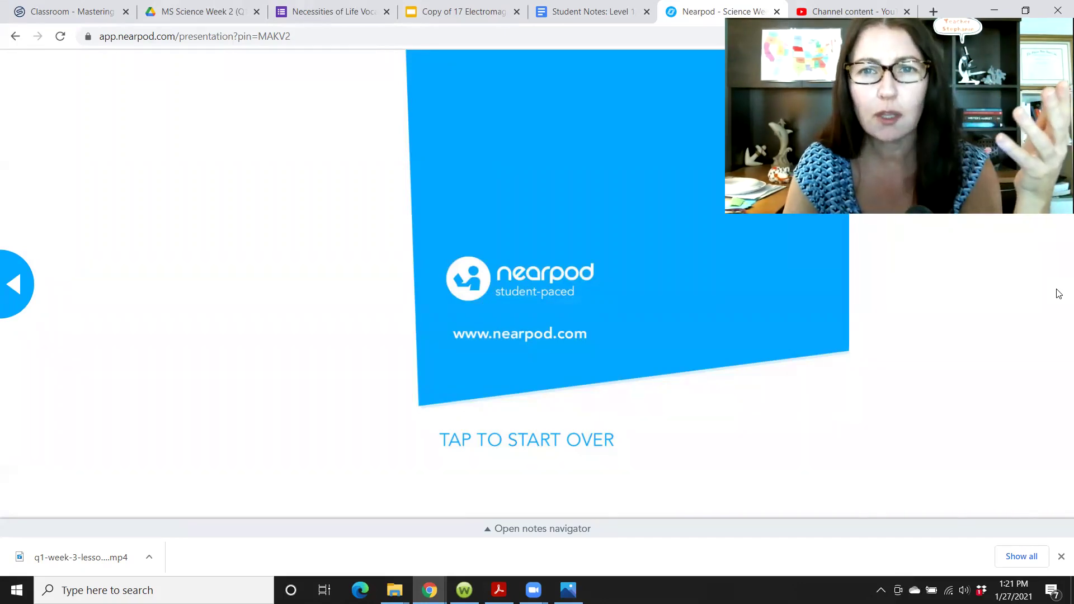
key("ctrl+shift+Tab")
key("ctrl+shift+Tab")
key("ctrl+shift+Tab")
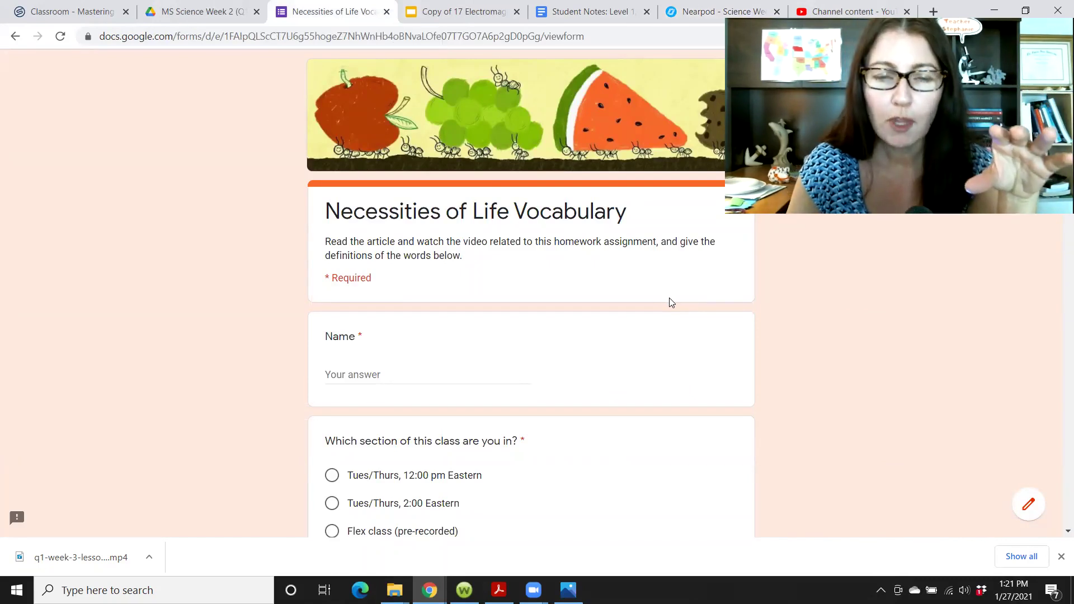
Step: Scroll down through the Necessities of Life Vocabulary form to its Submit button
scroll(668, 306, "down", 2)
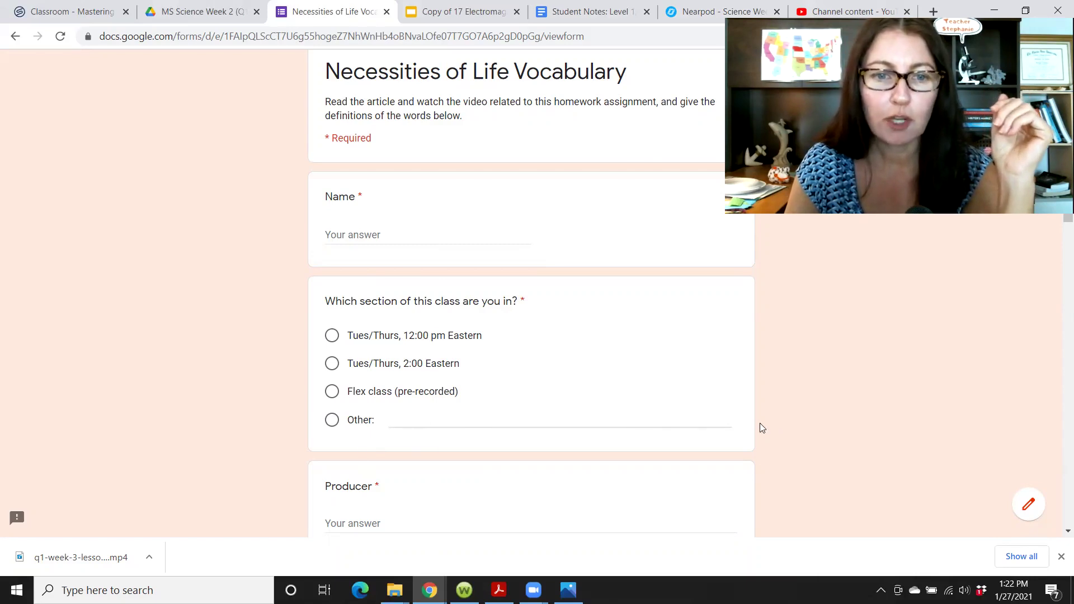
scroll(731, 434, "down", 3)
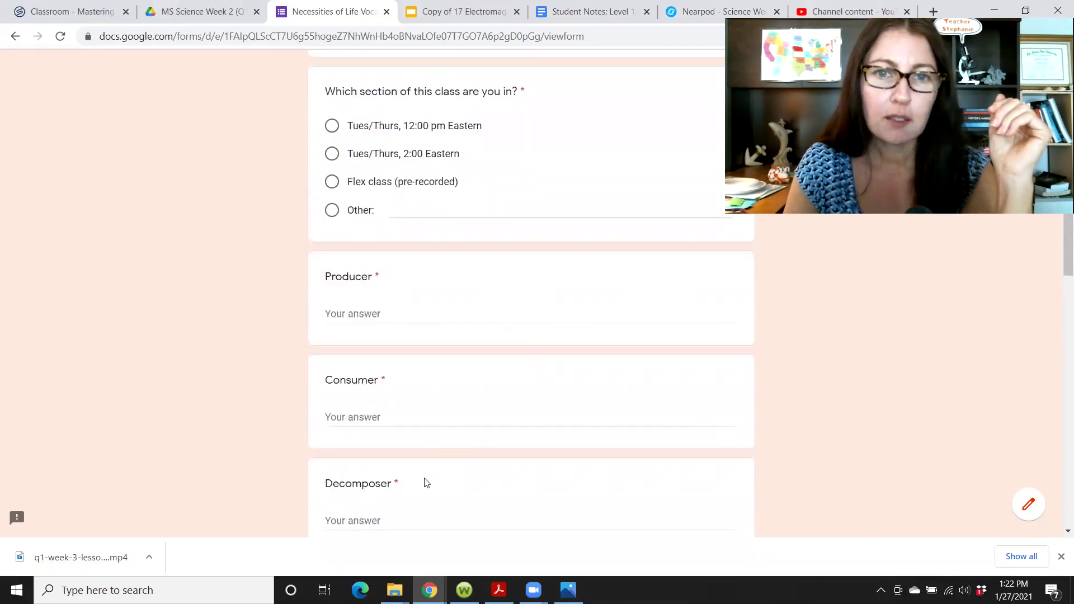
scroll(549, 334, "up", 5)
scroll(553, 309, "down", 14)
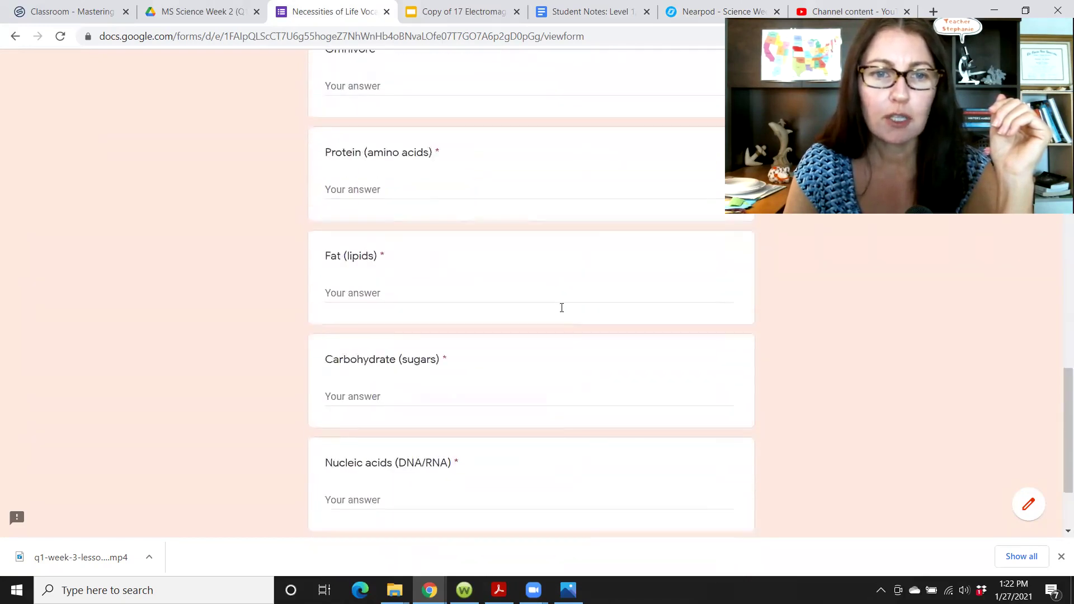
scroll(563, 310, "down", 5)
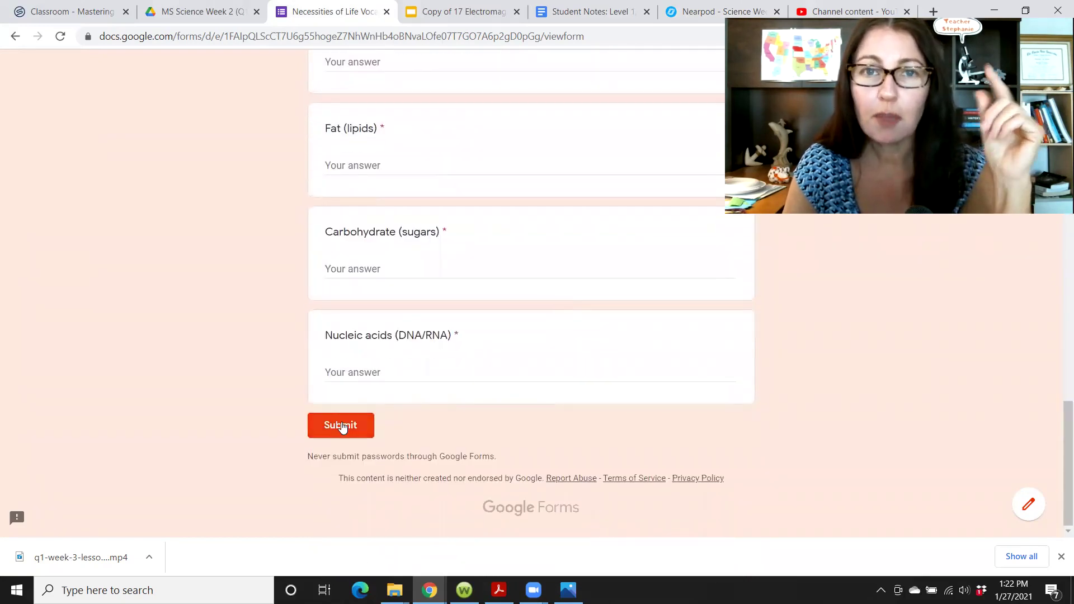
Step: Attempt submission, then enter the student's name and choose the Flex class (pre-recorded) section
left_click(342, 426)
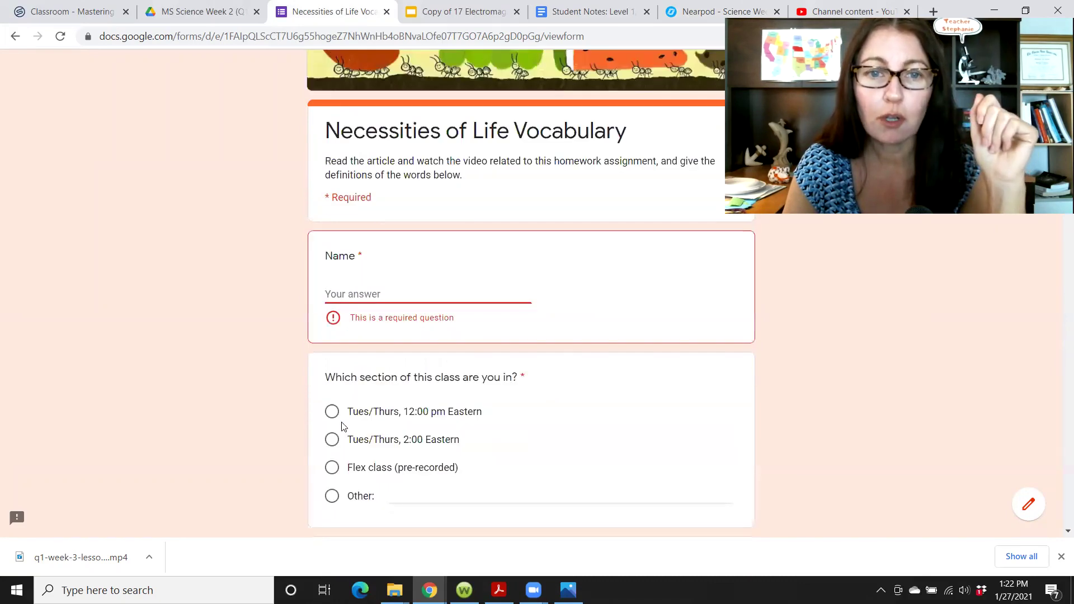
left_click(388, 291)
type("Ste[h")
key("BackSpace")
key("BackSpace")
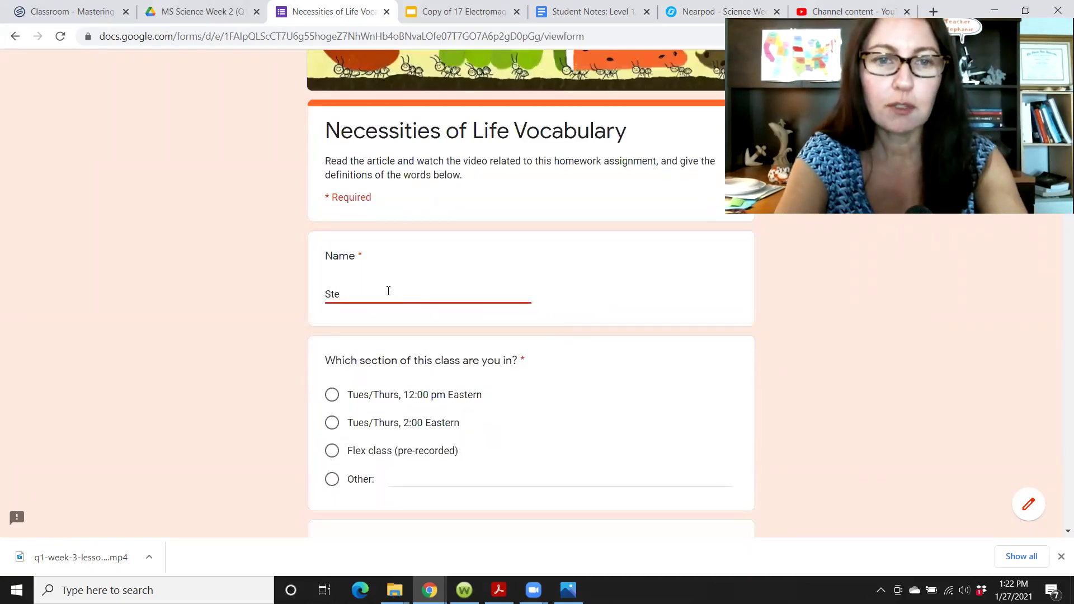
type("pa")
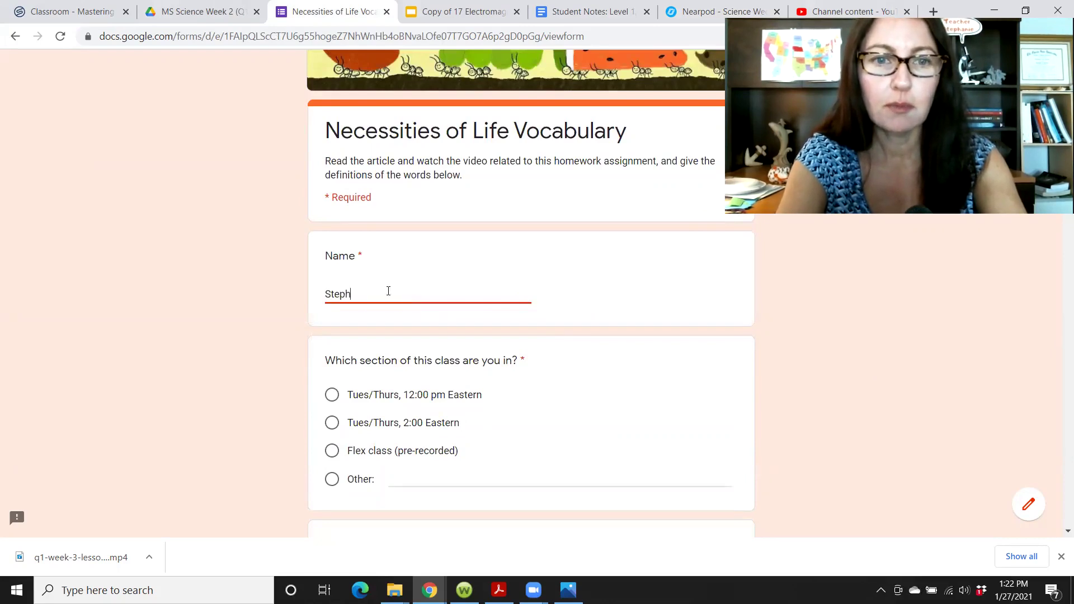
type("naie")
key("BackSpace")
key("BackSpace")
key("BackSpace")
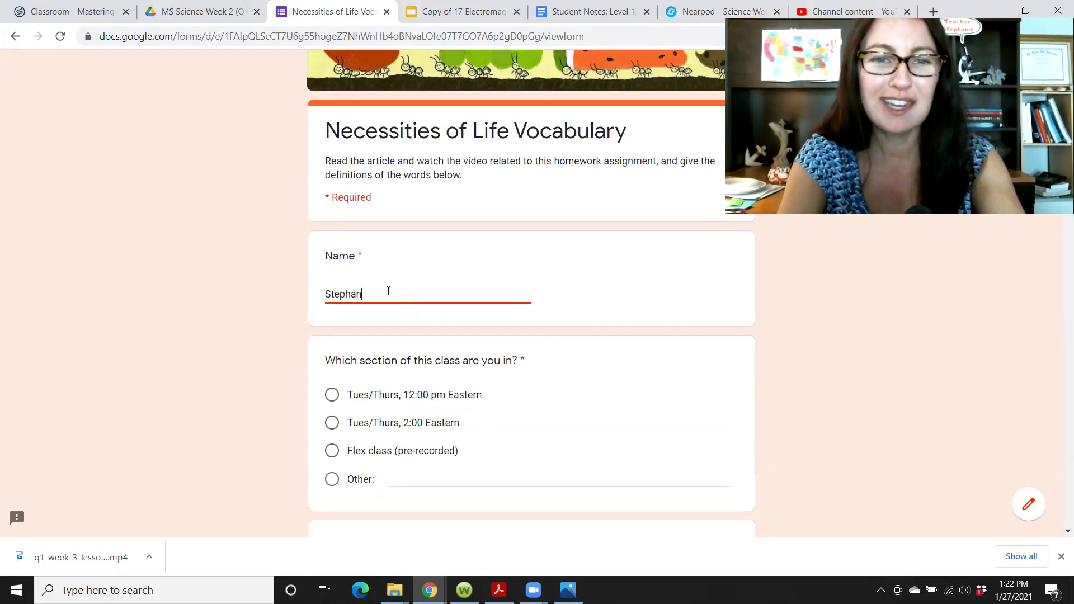
type("ie")
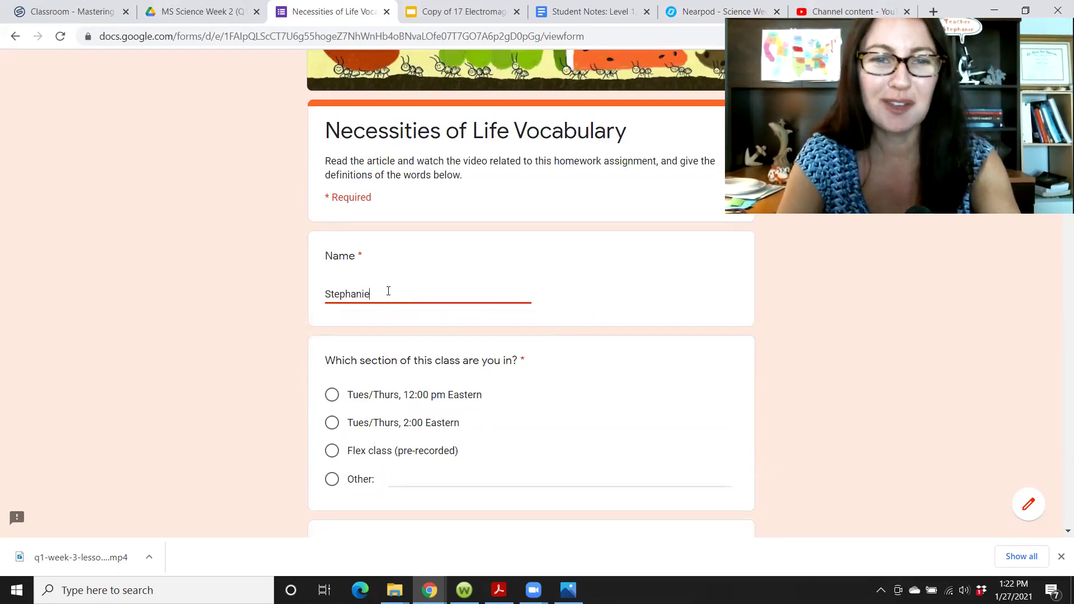
left_click(331, 458)
Step: Answer 'a' for Producer, Consumer, Decomposer, Scavenger and Herbivore
scroll(592, 368, "down", 6)
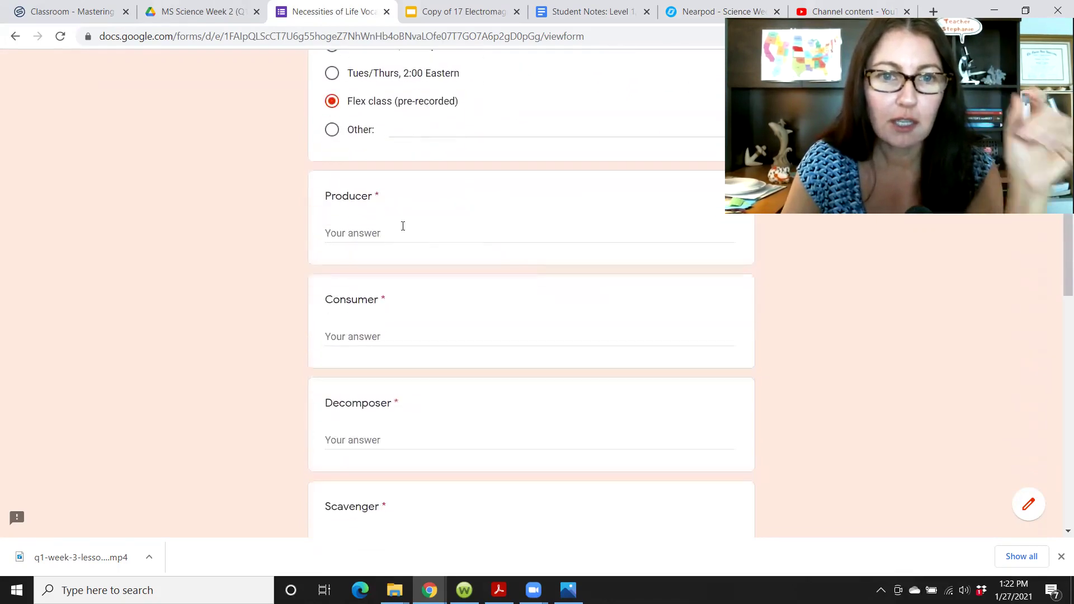
left_click(395, 229)
type("a")
left_click(365, 330)
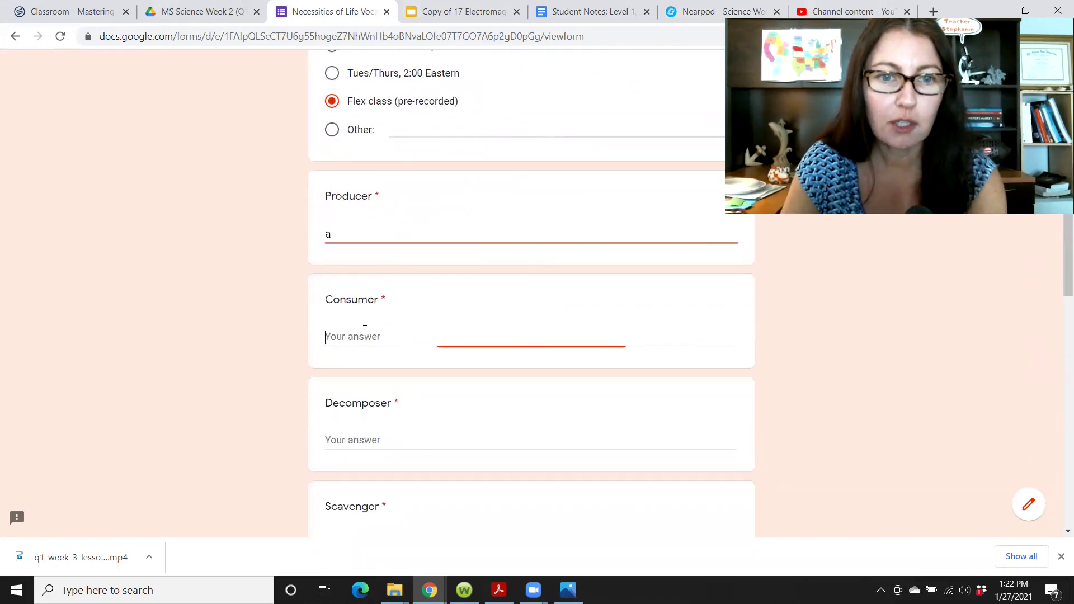
type("a")
left_click(358, 436)
type("a")
scroll(368, 346, "down", 3)
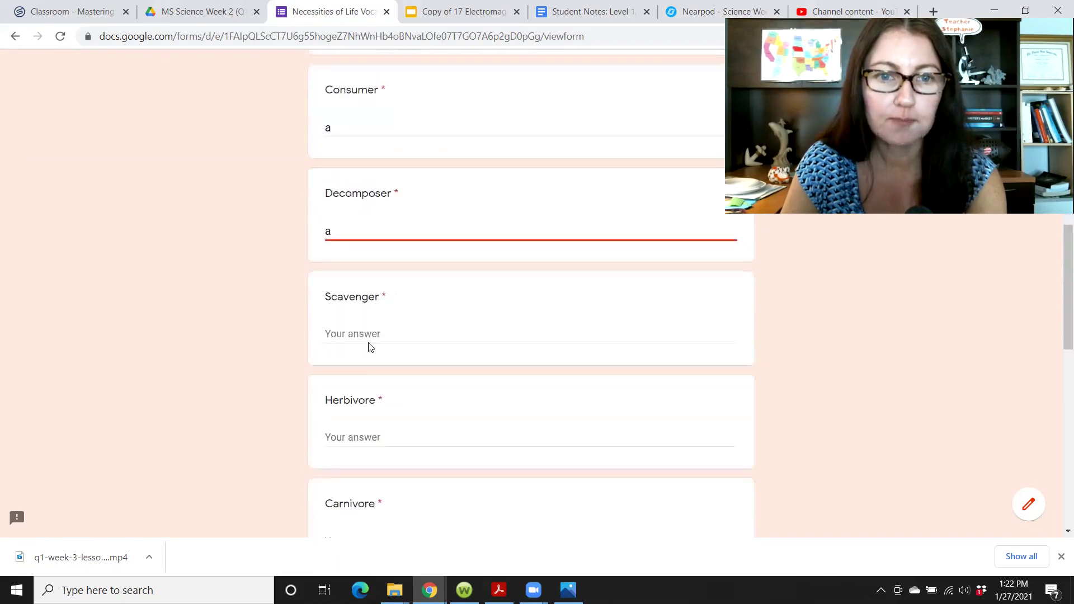
left_click(367, 334)
type("a")
left_click(349, 436)
type("a")
Step: Answer 'a' for Carnivore, Omnivore, Protein, Fat and Carbohydrate
scroll(353, 431, "down", 3)
left_click(355, 333)
type("a")
left_click(356, 434)
type("a")
scroll(356, 434, "down", 2)
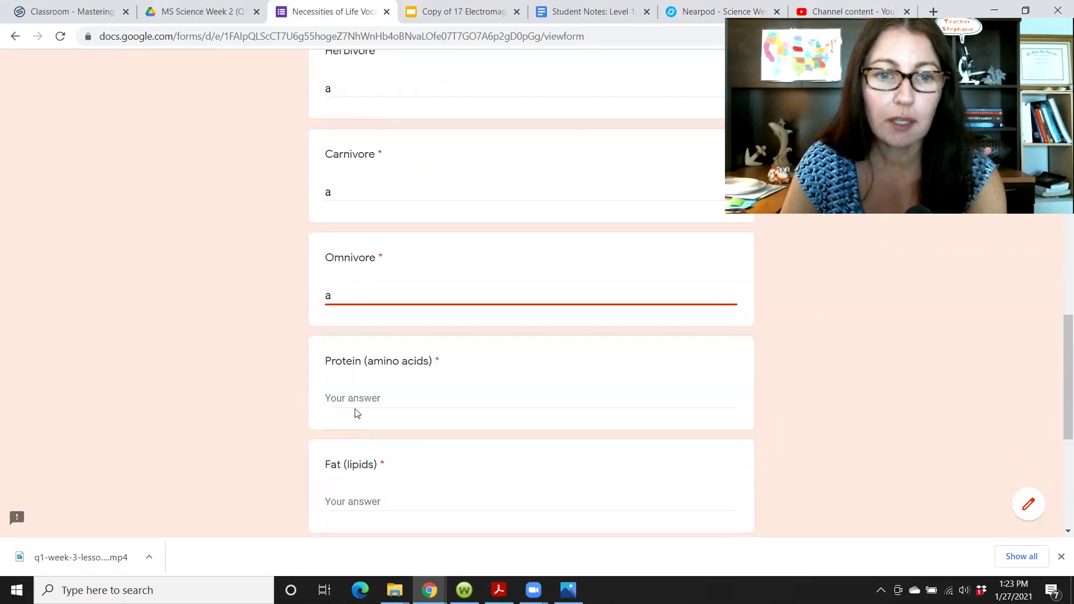
left_click(356, 396)
type("a")
scroll(347, 406, "down", 2)
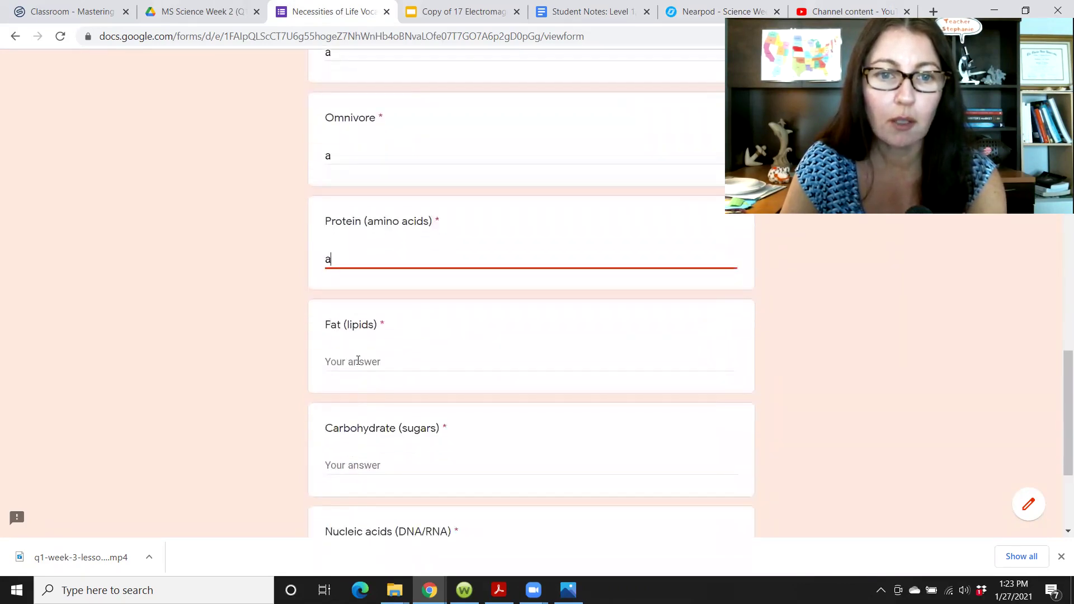
left_click(358, 361)
type("a")
scroll(371, 442, "down", 1)
left_click(363, 395)
type("a")
scroll(367, 431, "down", 2)
Step: Fill the missing Nucleic acids (DNA/RNA) answer with 'a' and submit the form
left_click(364, 370)
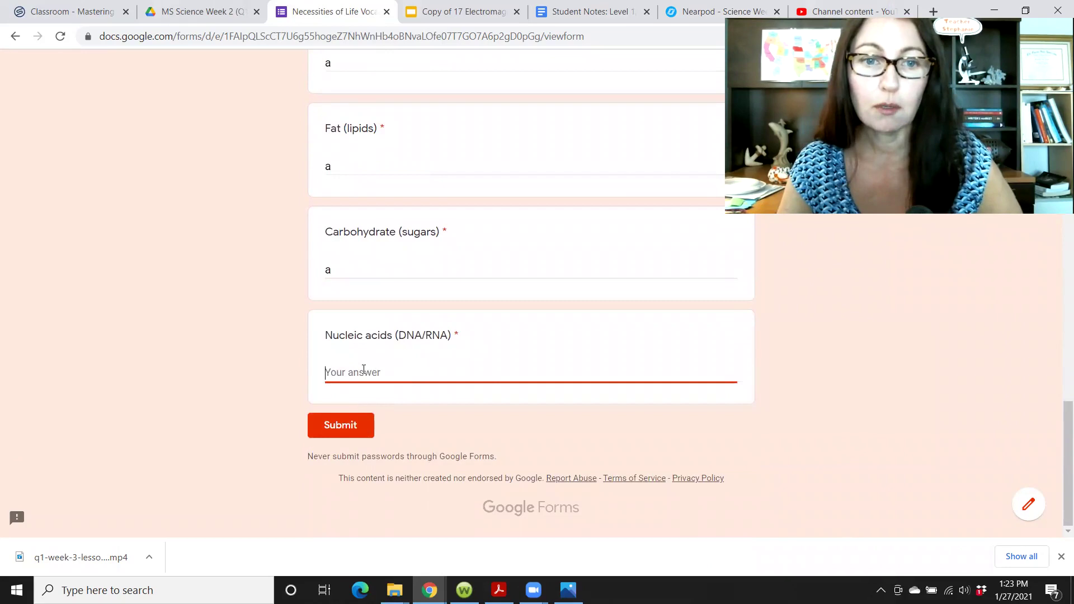
left_click(348, 429)
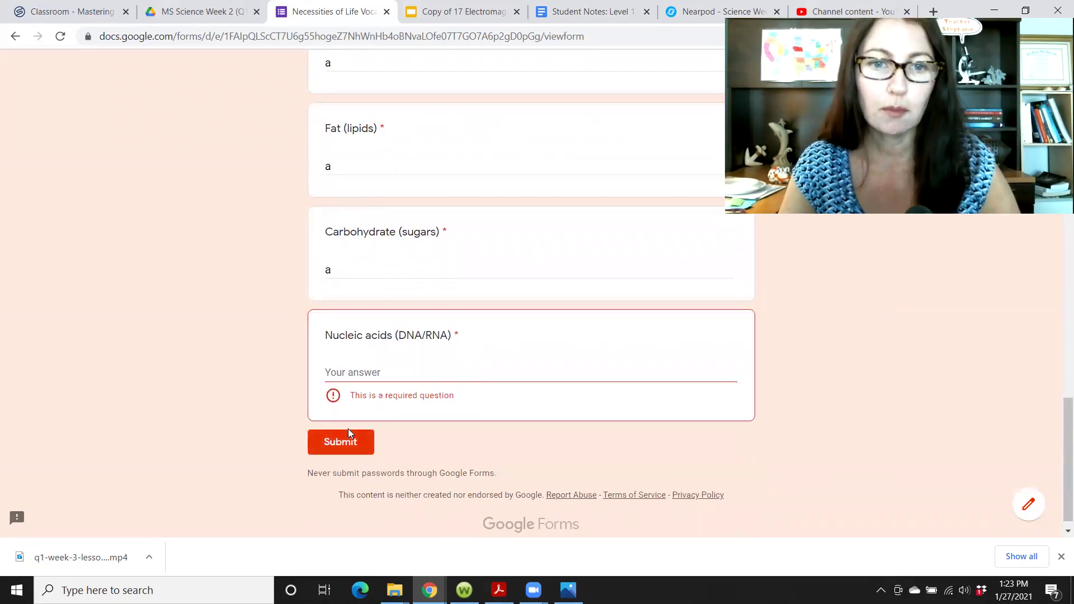
left_click(365, 372)
type("a")
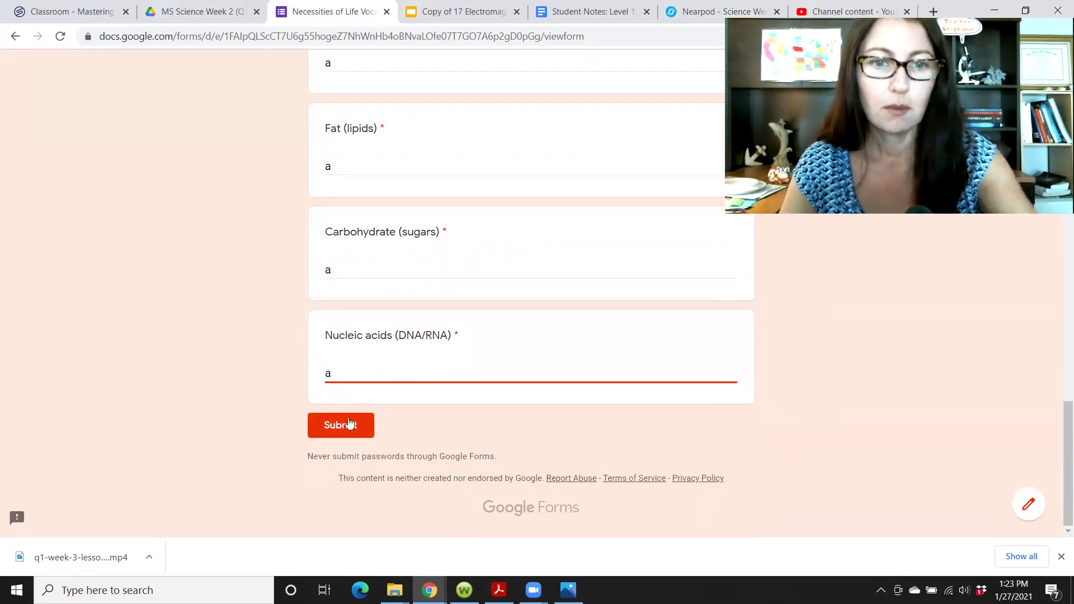
left_click(347, 428)
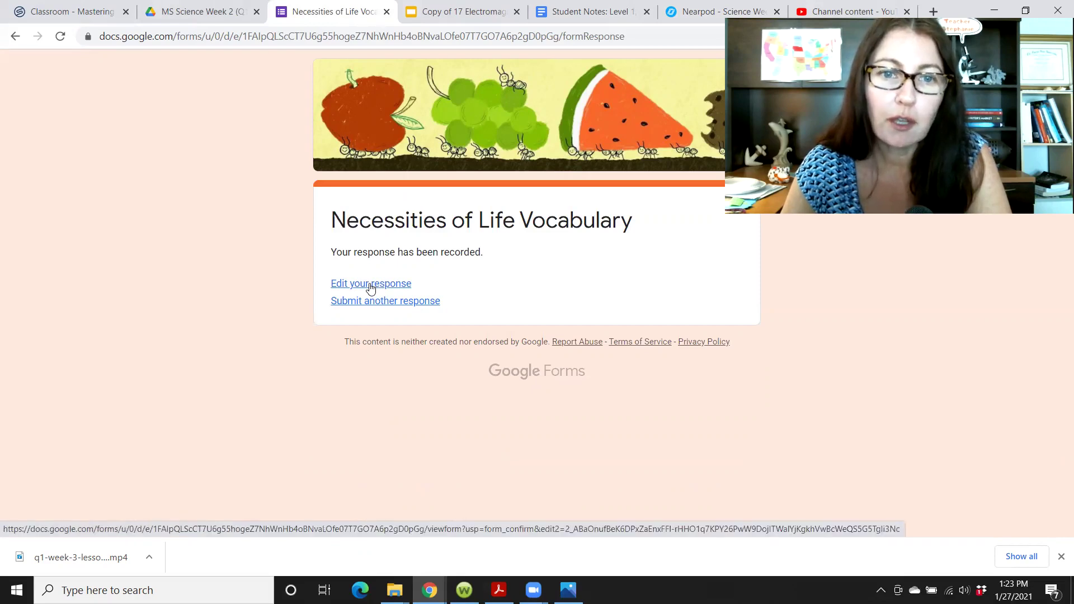
Step: Reopen the submitted response for editing and copy its URL from the address bar
left_click(370, 284)
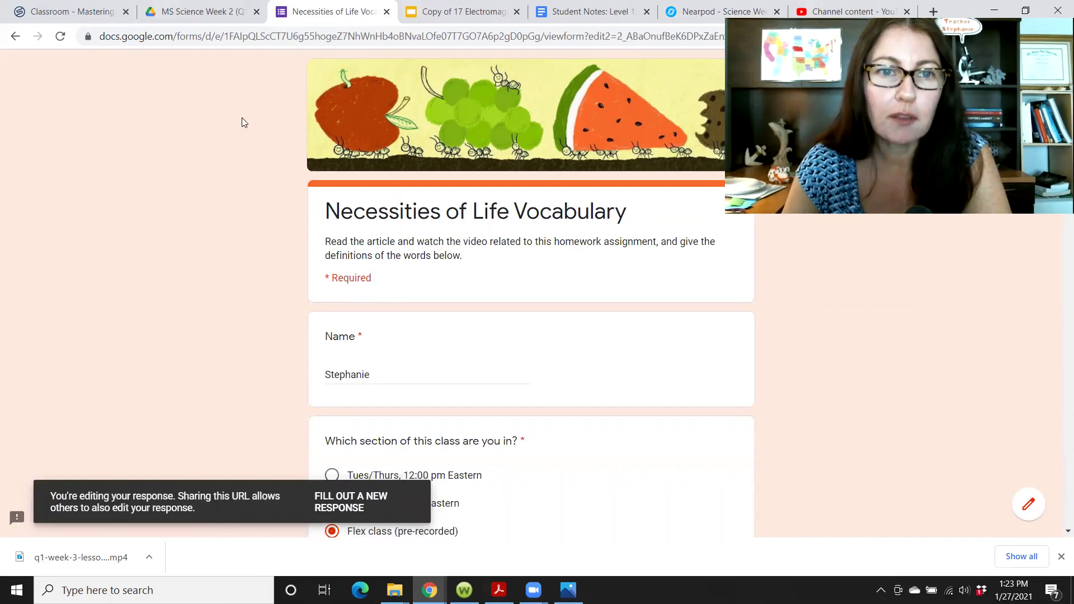
key("ctrl+l")
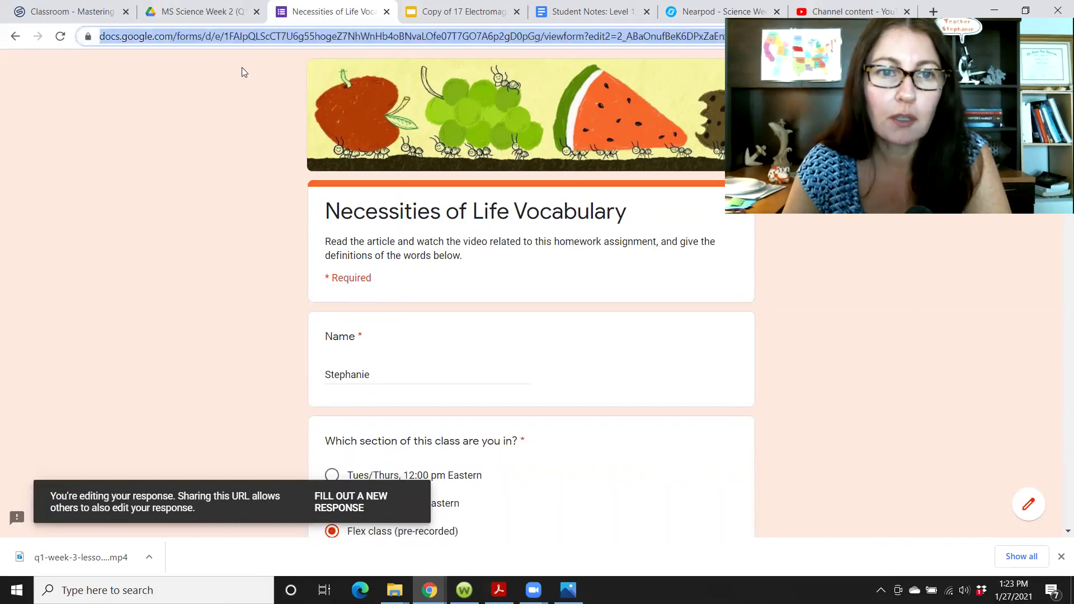
right_click(246, 37)
left_click(274, 114)
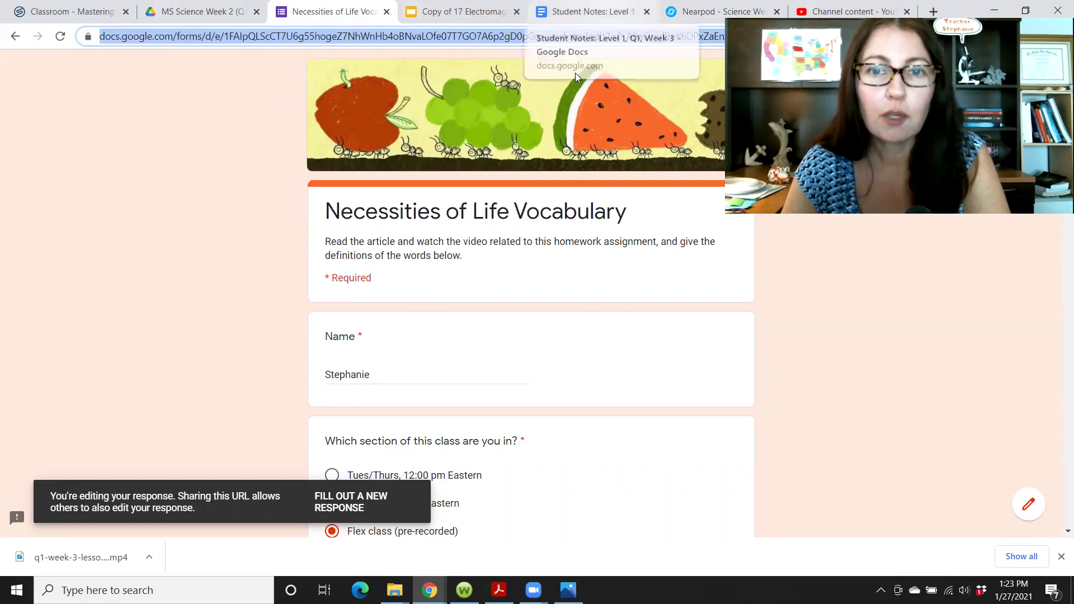
Step: Paste the edit-response link on a new line above Scientific Tools in the notes
key("ctrl+Tab")
key("ctrl+Tab")
scroll(519, 248, "up", 10)
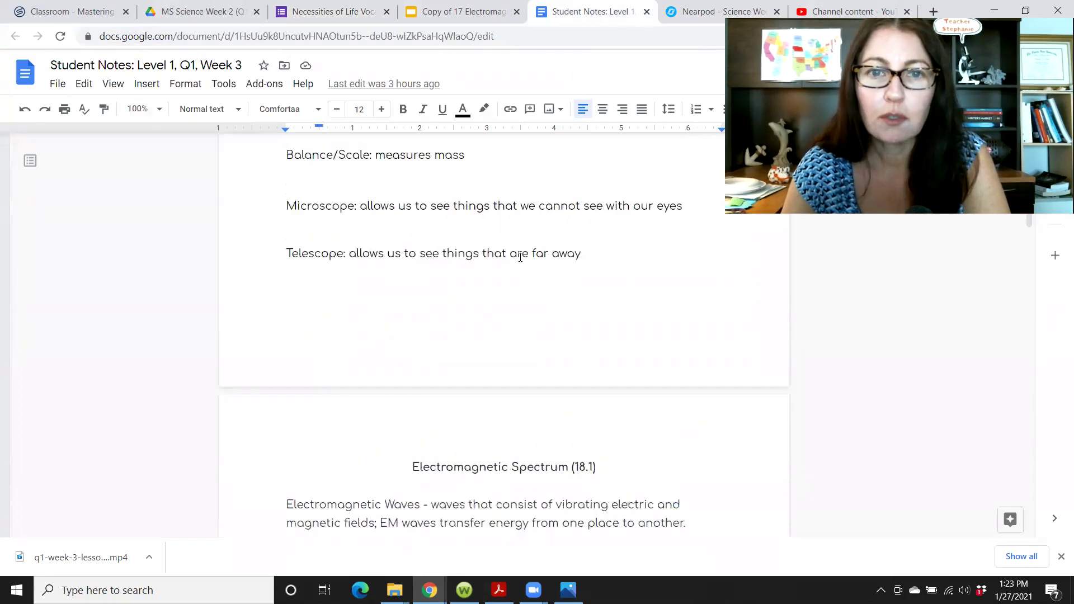
scroll(526, 280, "down", 5)
scroll(534, 306, "up", 3)
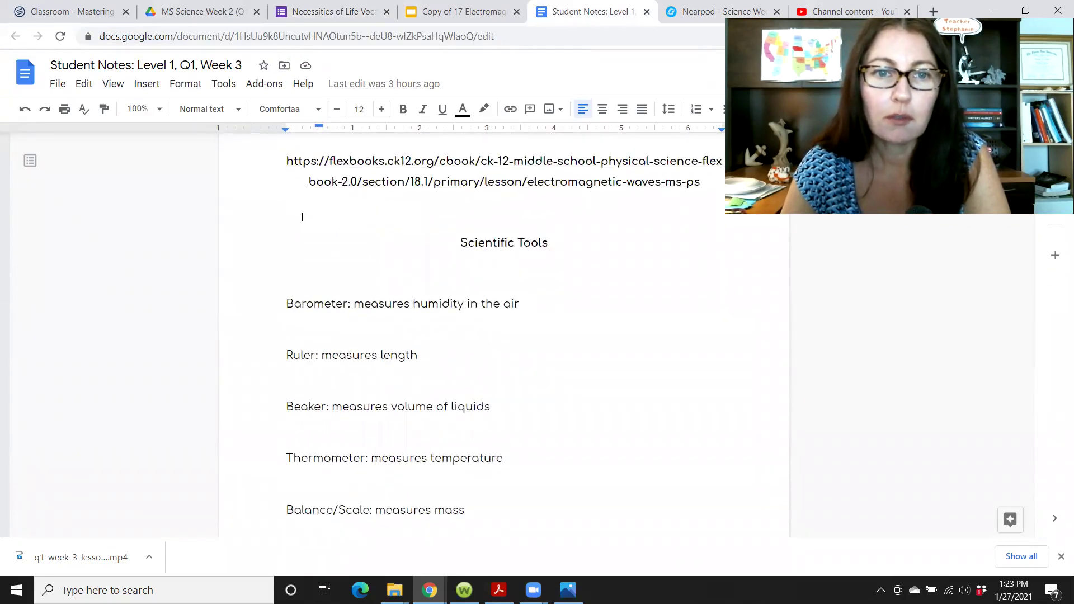
left_click(302, 217)
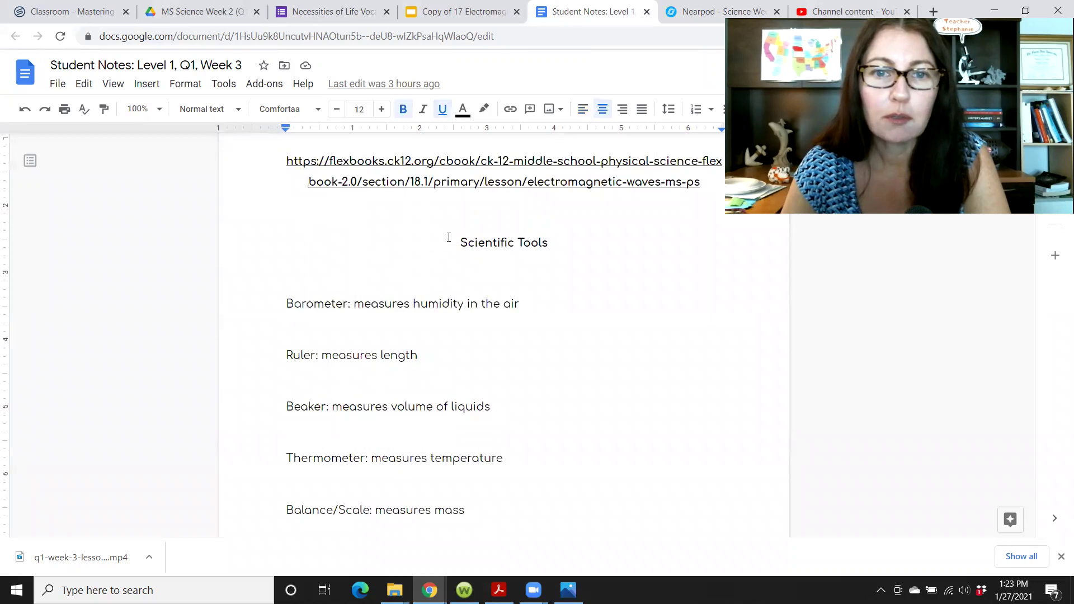
left_click(448, 237)
key("Return")
key("Up")
right_click(509, 246)
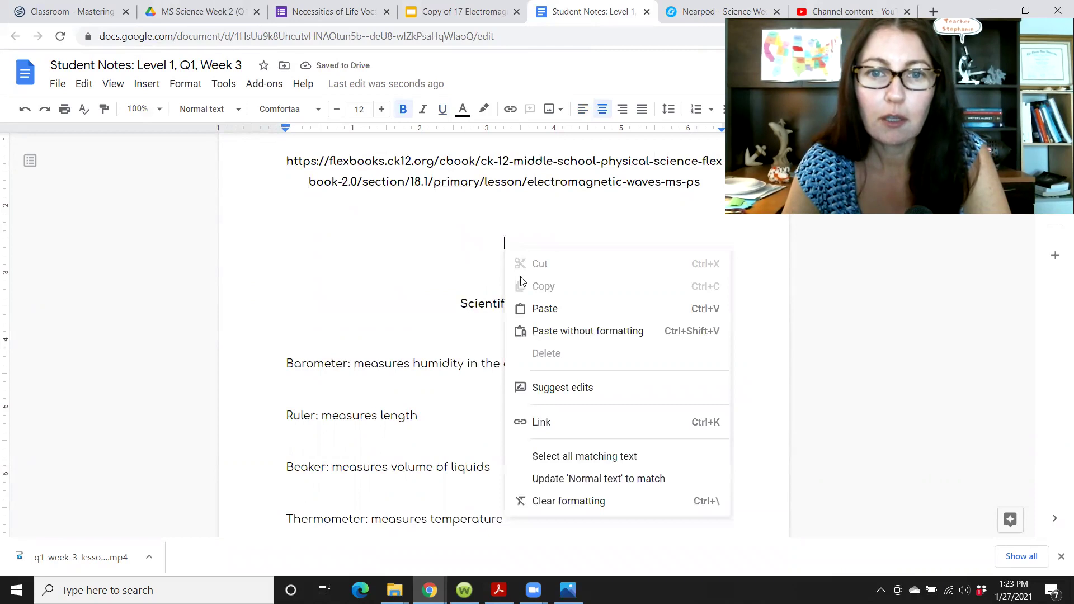
left_click(544, 307)
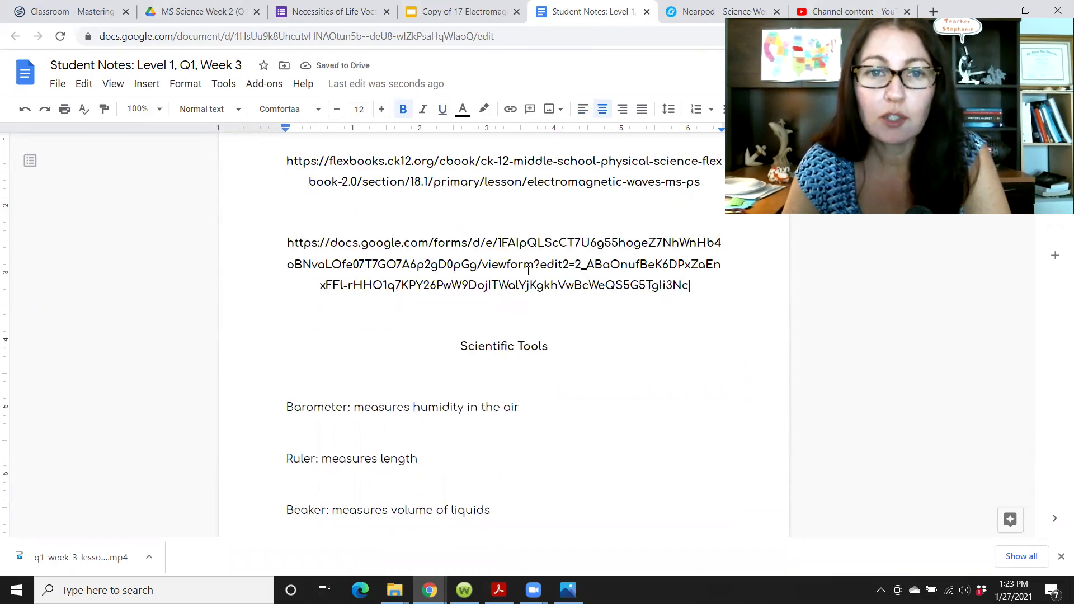
Step: Delete the pasted form link and its leftover blank line
left_click_drag(691, 286, 288, 241)
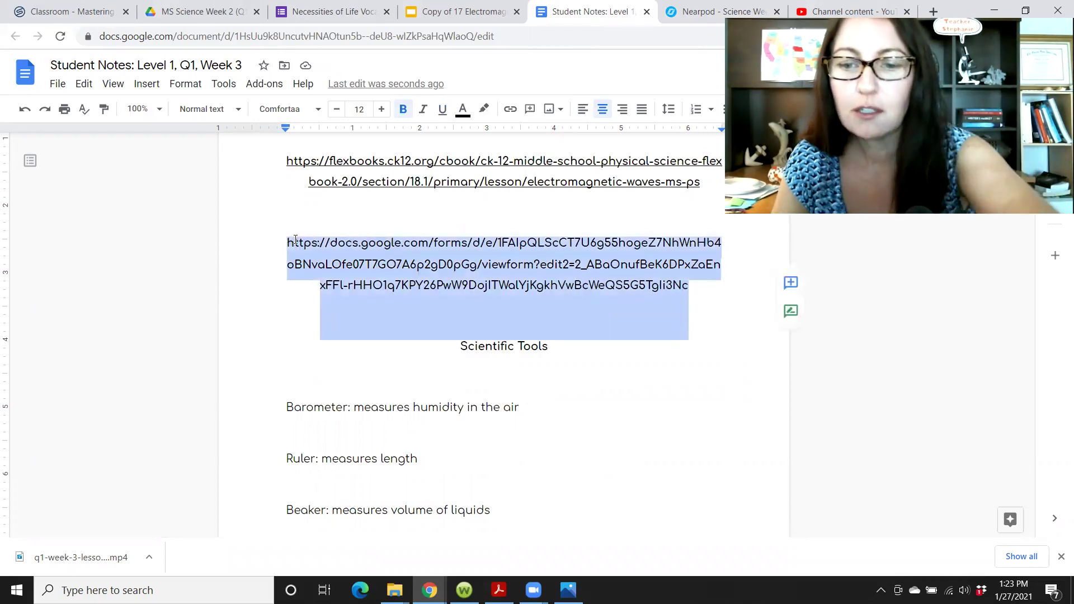
key("BackSpace")
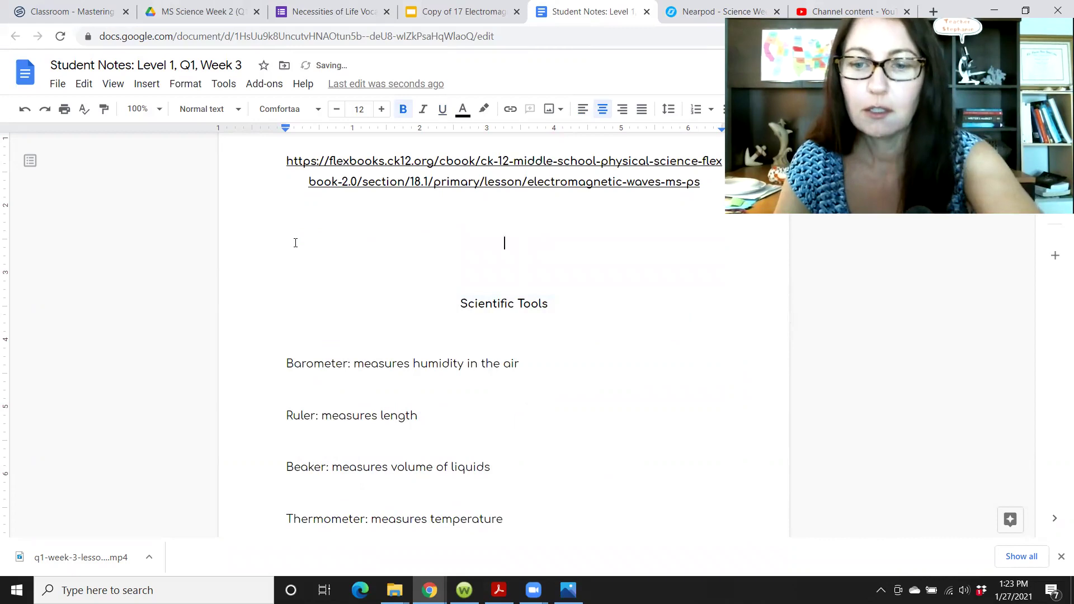
key("ctrl+shift+l")
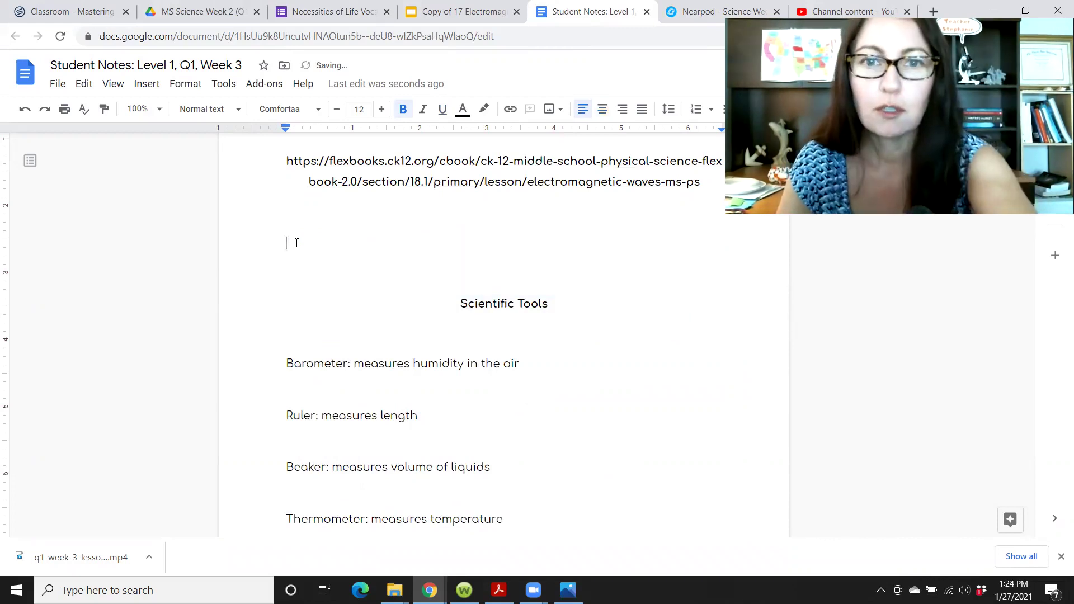
key("BackSpace")
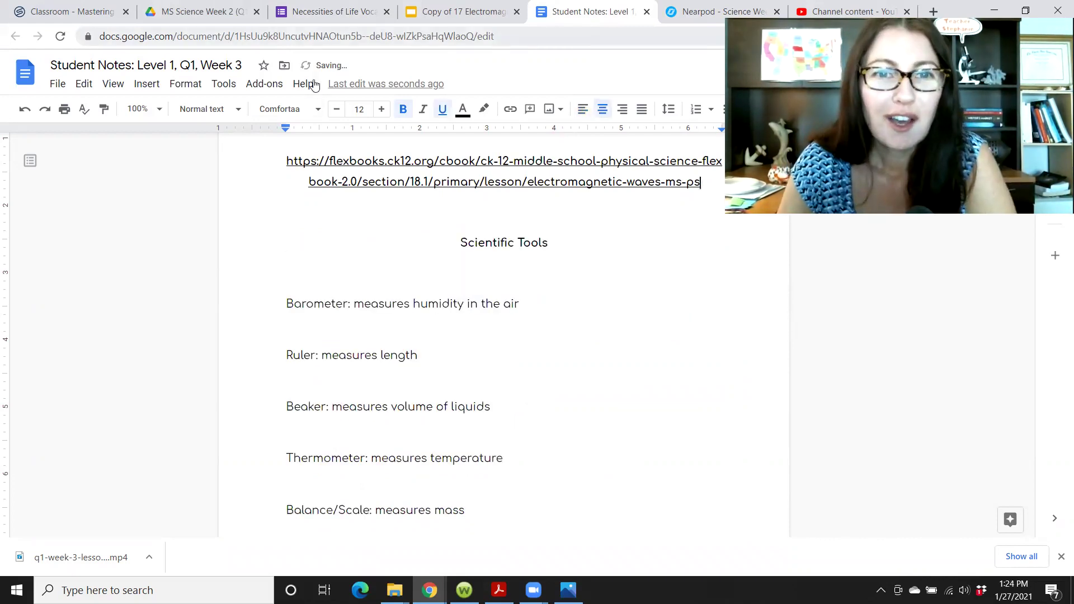
Step: View the Electromagnetic Spectrum slide at 100% and drag the red circle onto Visible
key("ctrl+shift+Tab")
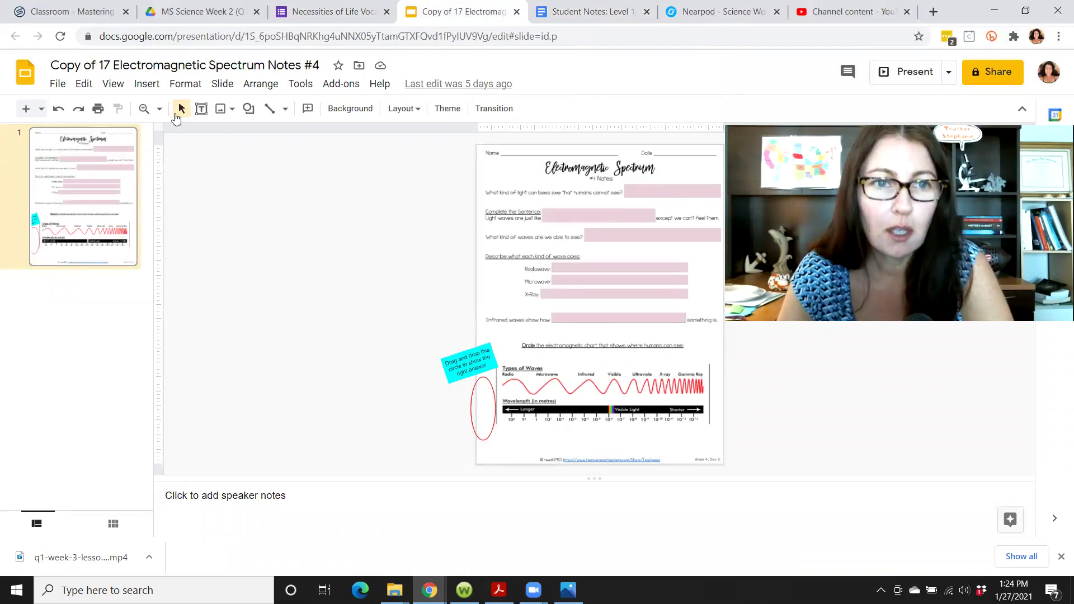
left_click(160, 112)
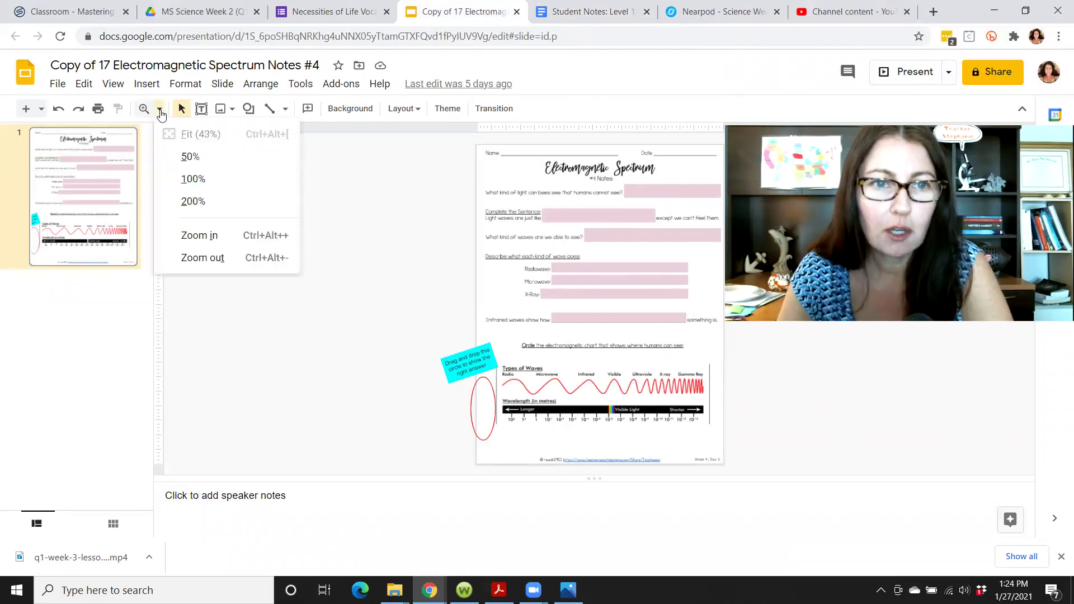
left_click(189, 181)
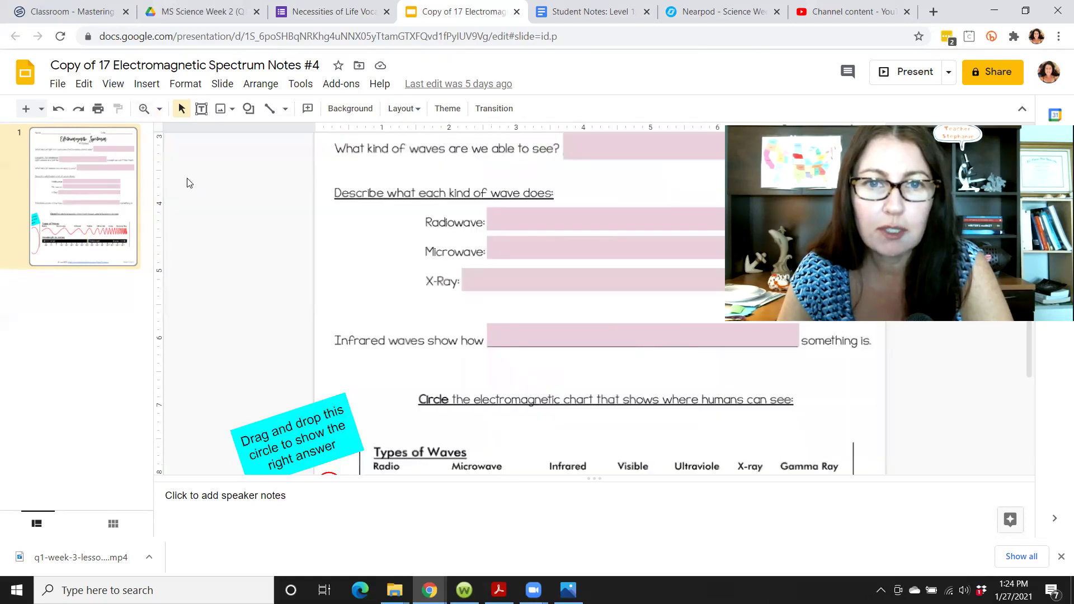
scroll(511, 283, "up", 4)
scroll(514, 286, "down", 5)
scroll(676, 250, "up", 5)
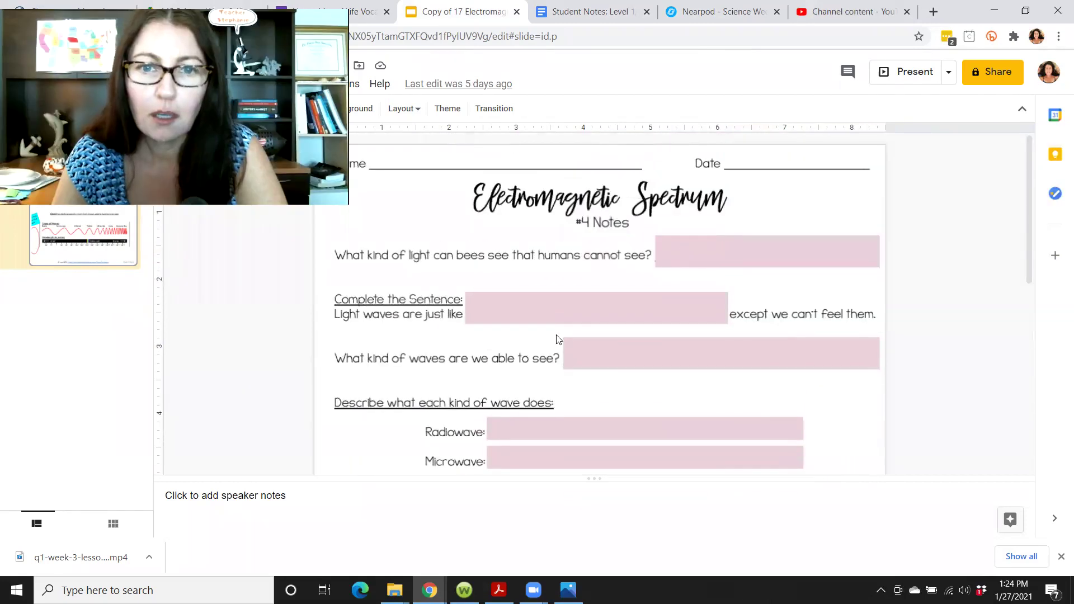
scroll(556, 338, "down", 5)
scroll(557, 335, "up", 3)
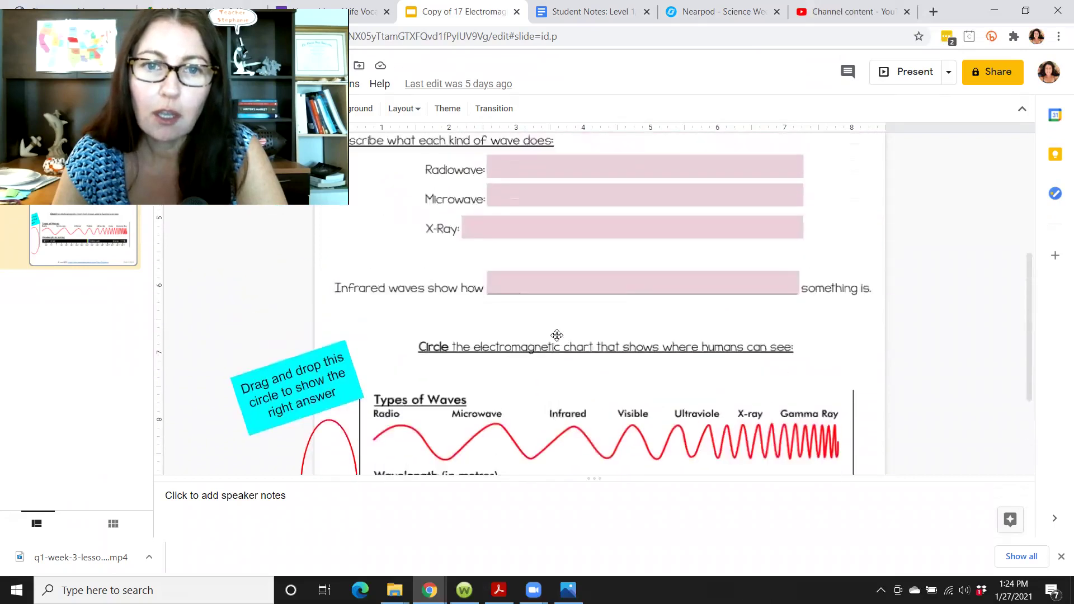
scroll(557, 335, "down", 2)
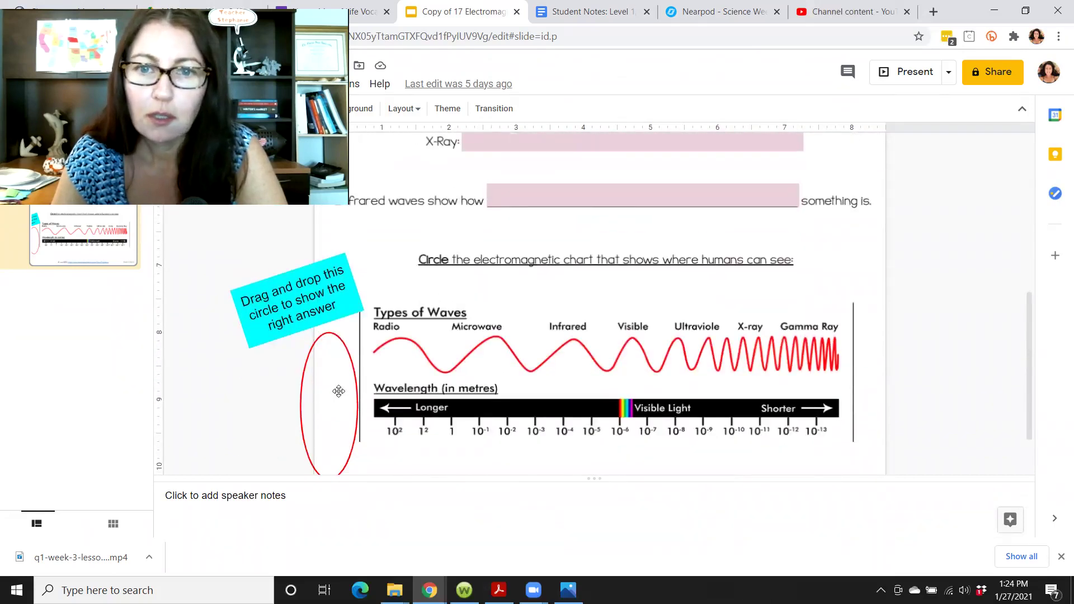
left_click_drag(321, 396, 620, 385)
scroll(777, 319, "up", 5)
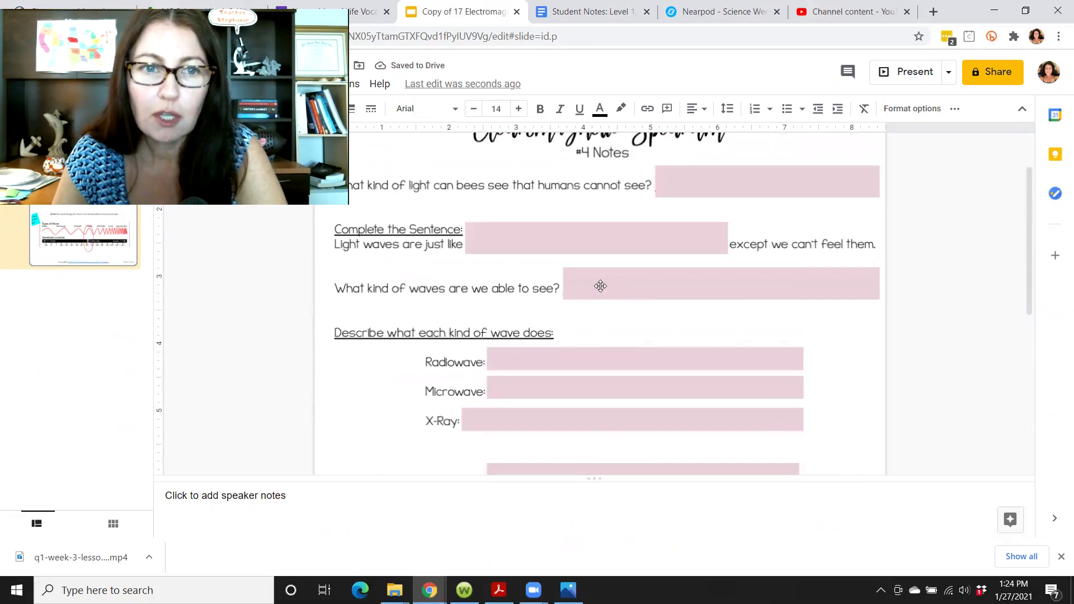
Step: Type 'hello' into the visible-waves answer box, then delete it and deselect the box
left_click(600, 286)
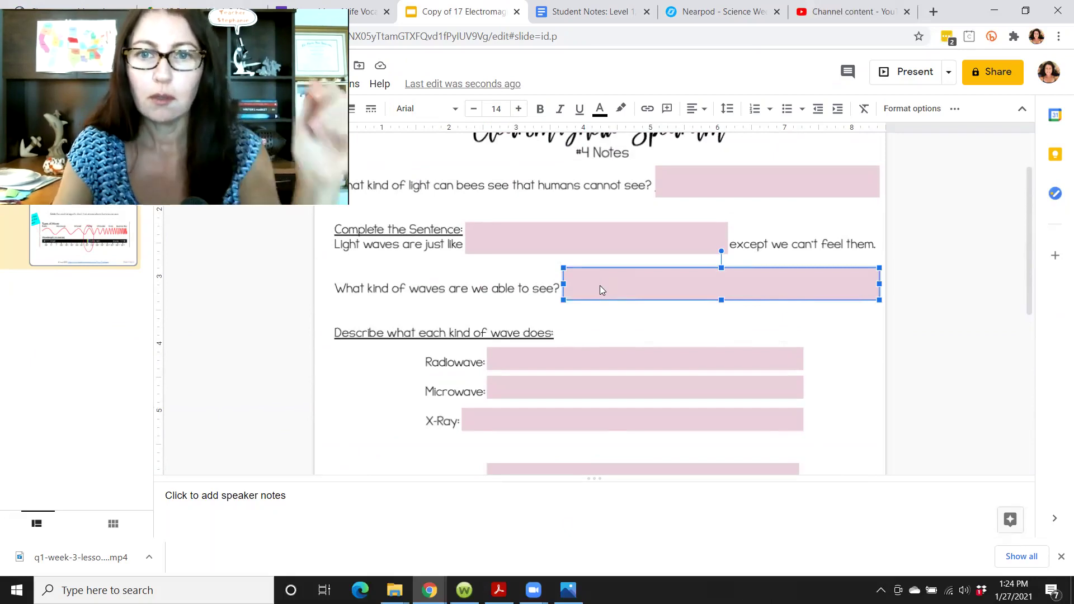
type("hellohello")
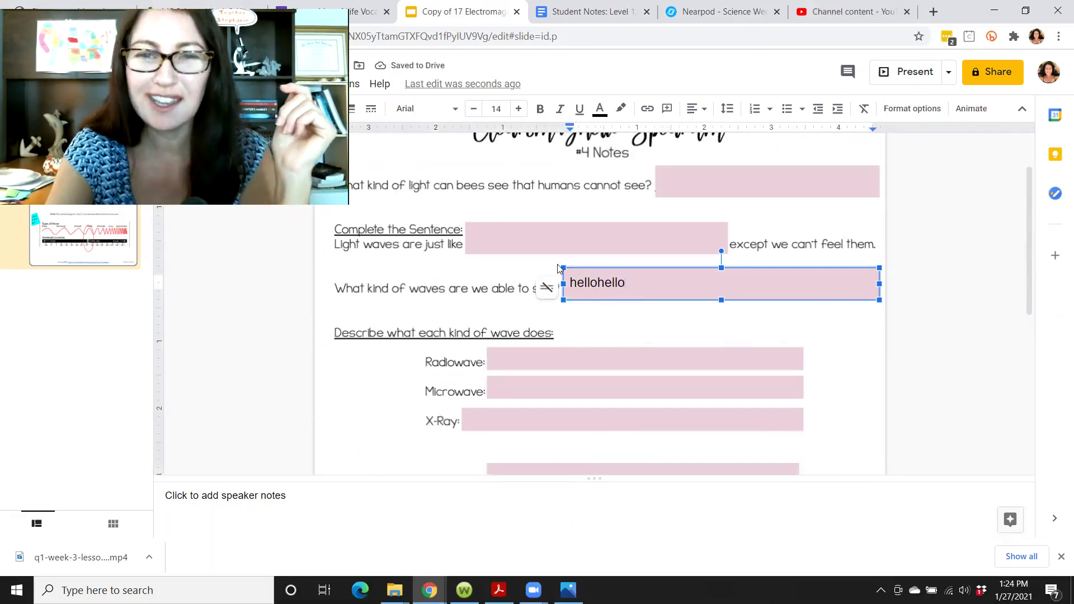
key("BackSpace")
key("BackSpace")
key("BackSpace")
key("BackSpace")
key("BackSpace")
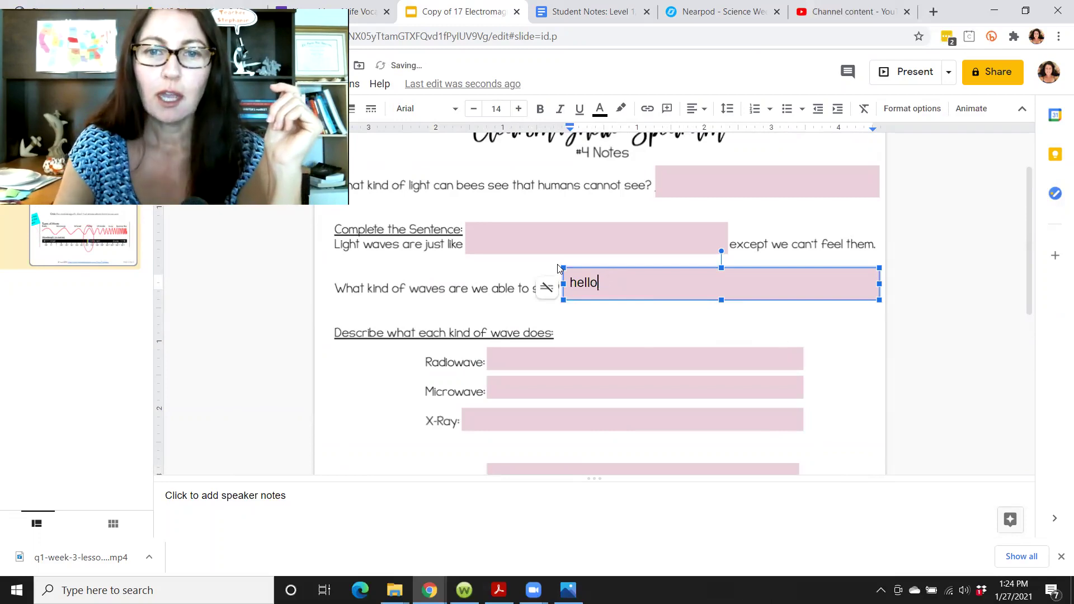
left_click(566, 352)
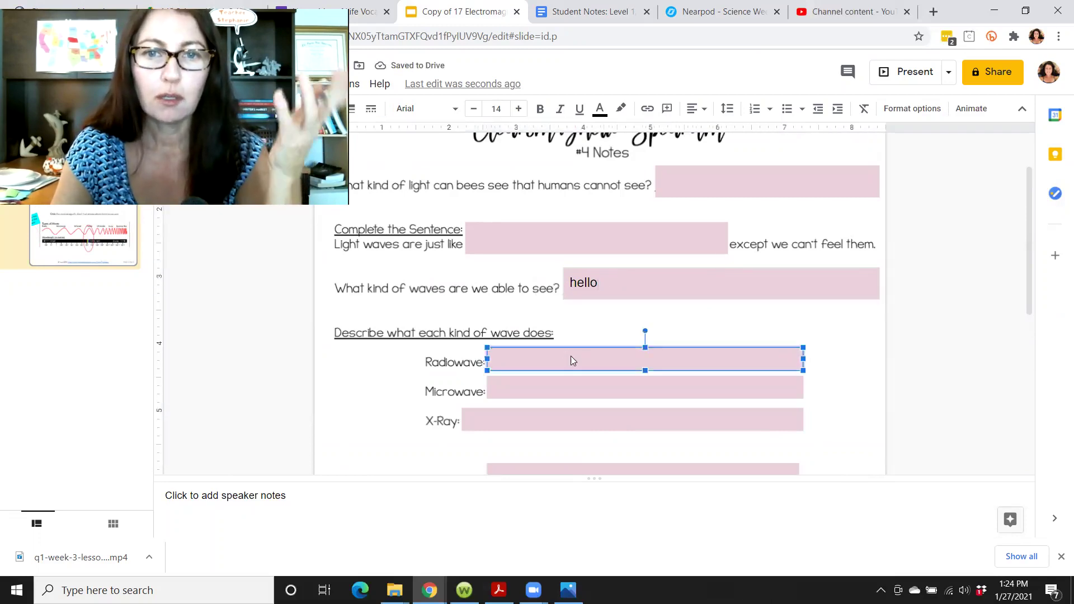
left_click(611, 286)
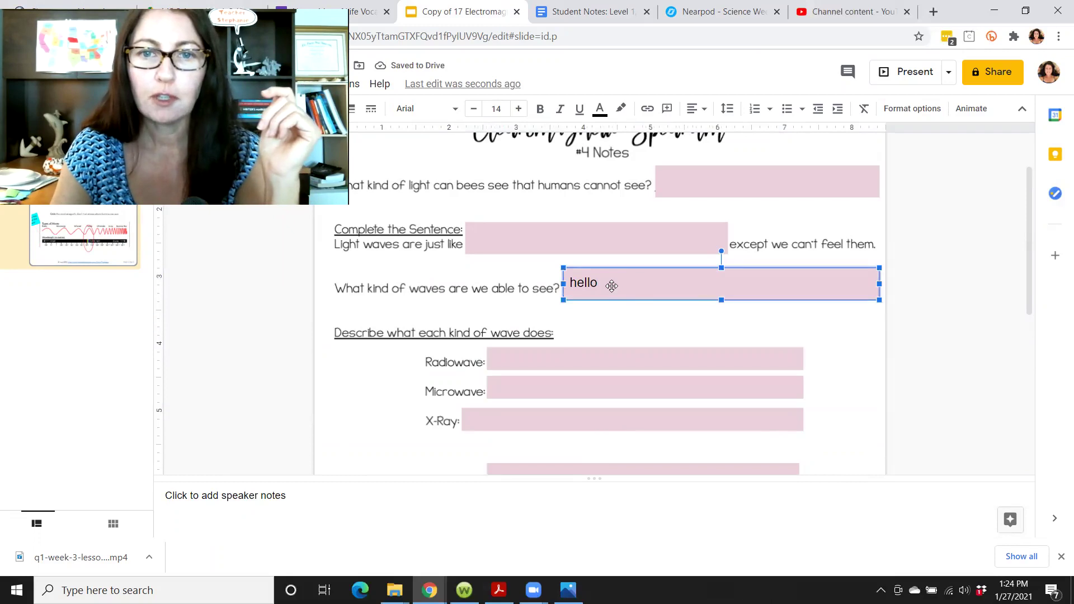
left_click(601, 285)
key("BackSpace")
key("BackSpace")
key("BackSpace")
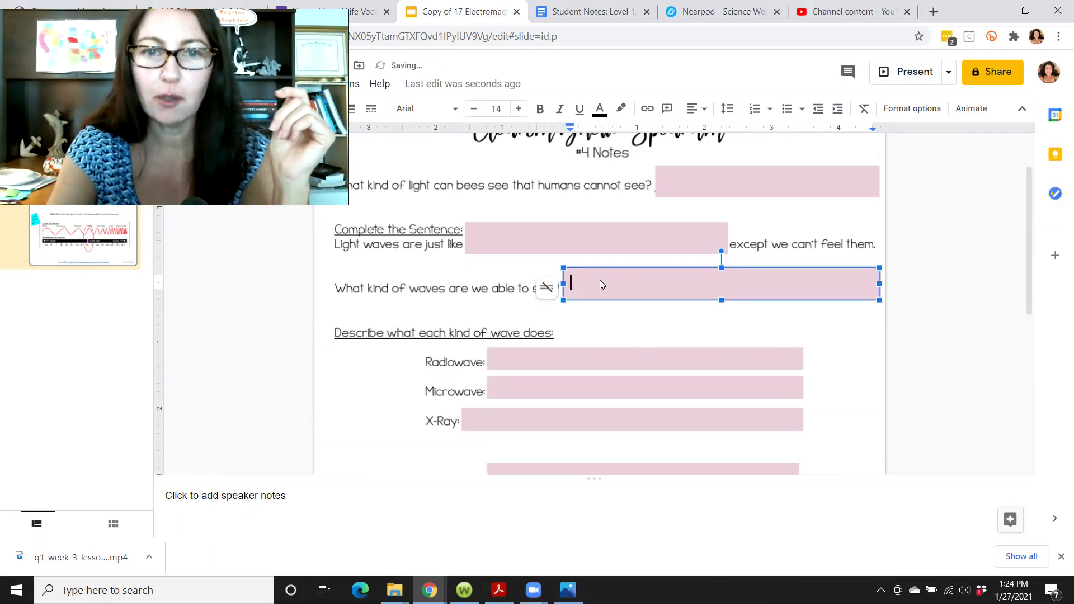
left_click(932, 266)
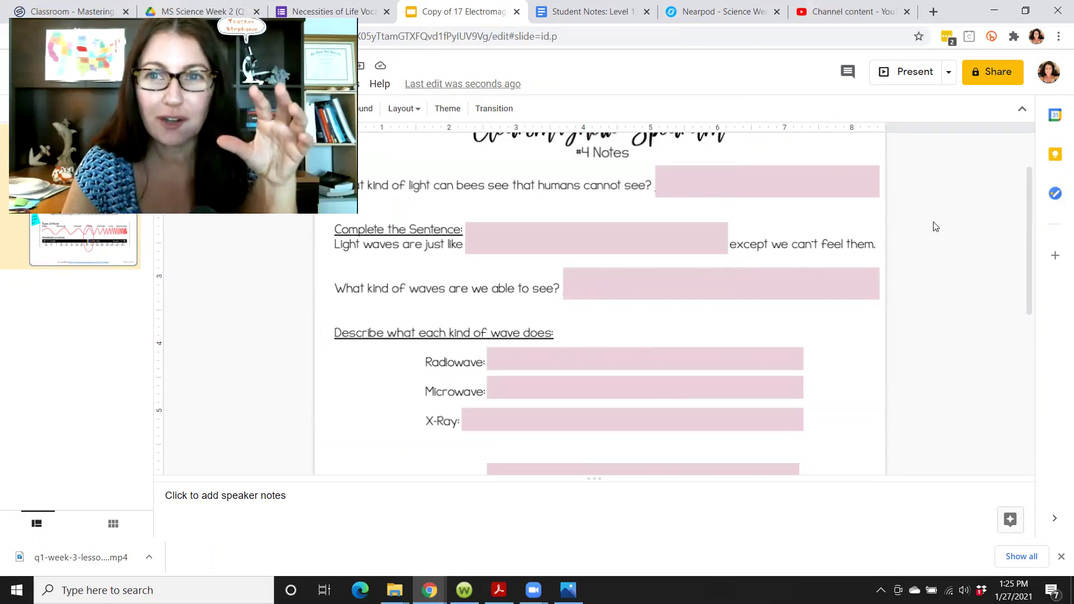
Step: Share the Copy of 17 Electromagnetic Spectrum Notes #4 deck with anyone with the link, and copy that link
left_click(993, 79)
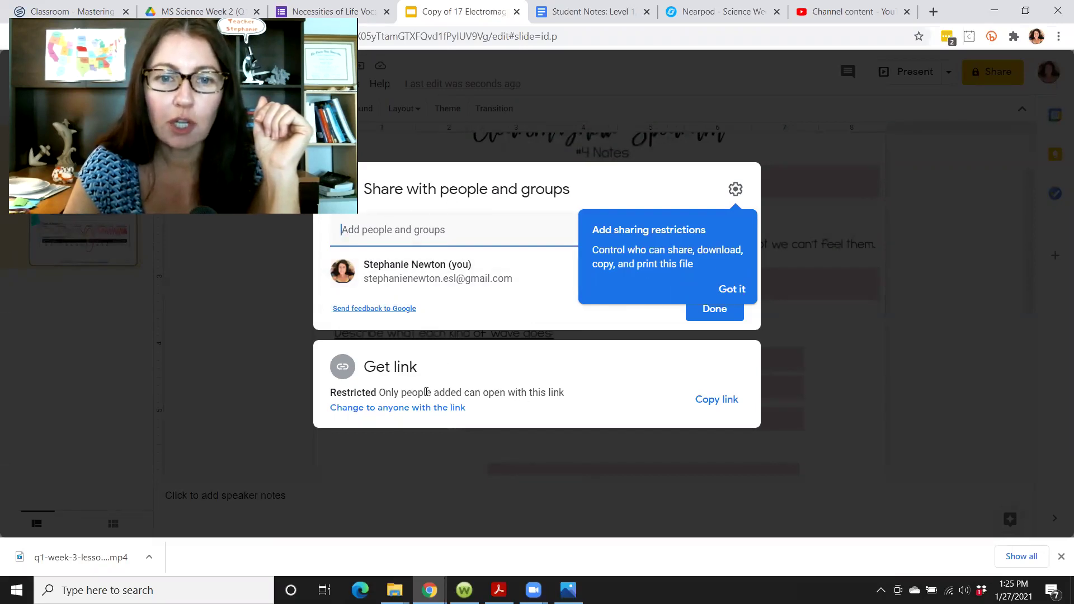
left_click(422, 408)
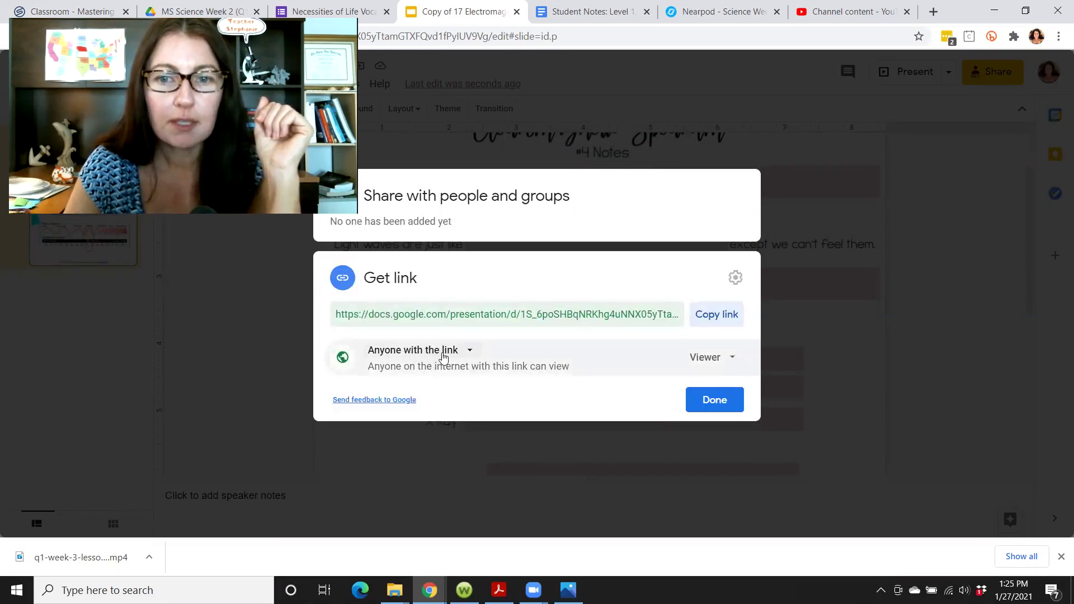
left_click(719, 318)
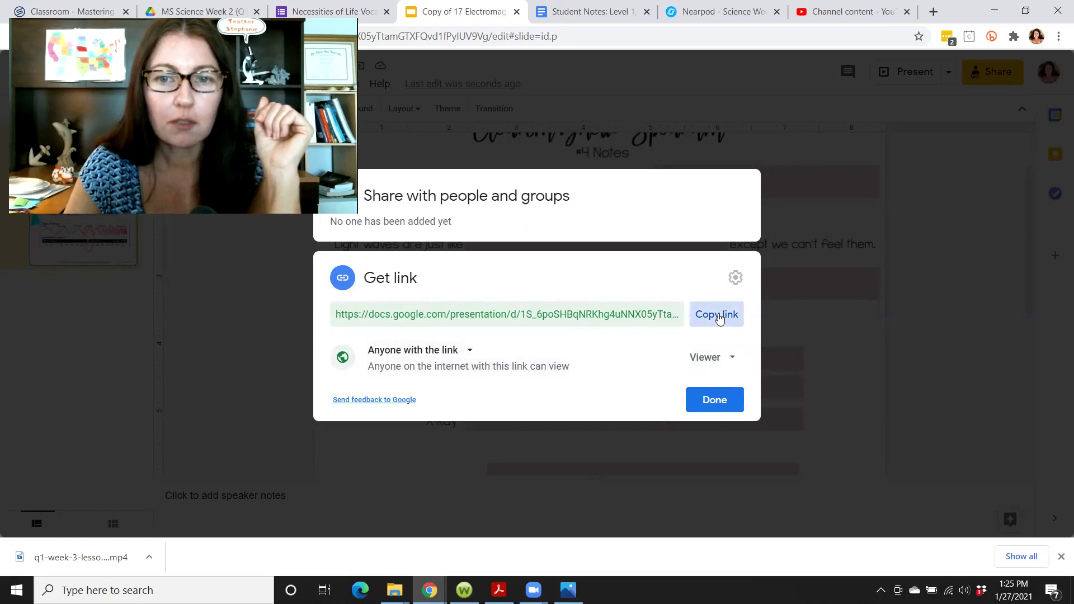
left_click(720, 405)
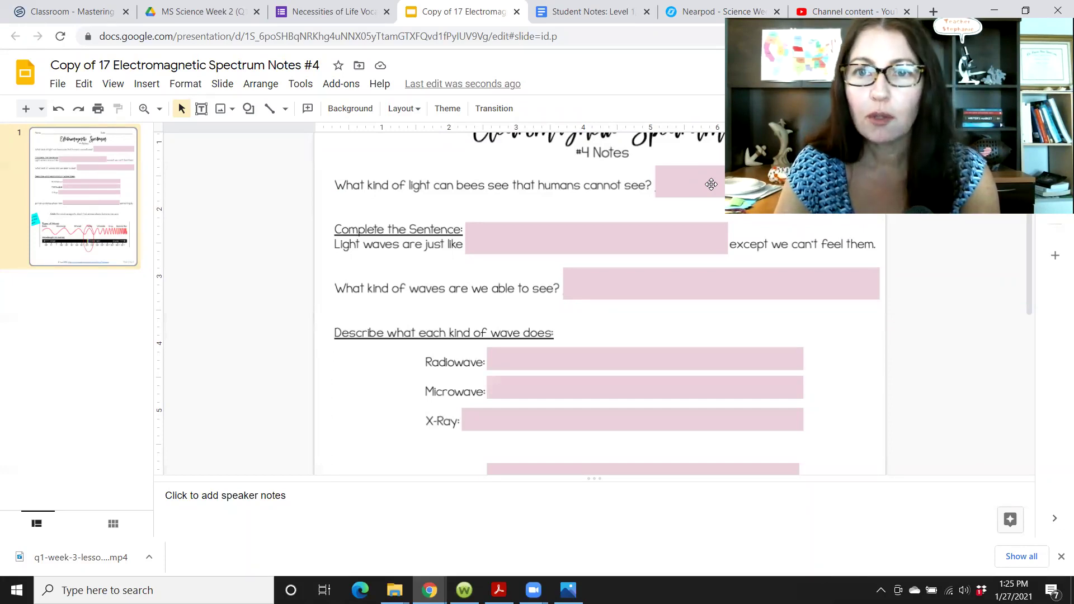
left_click(569, 590)
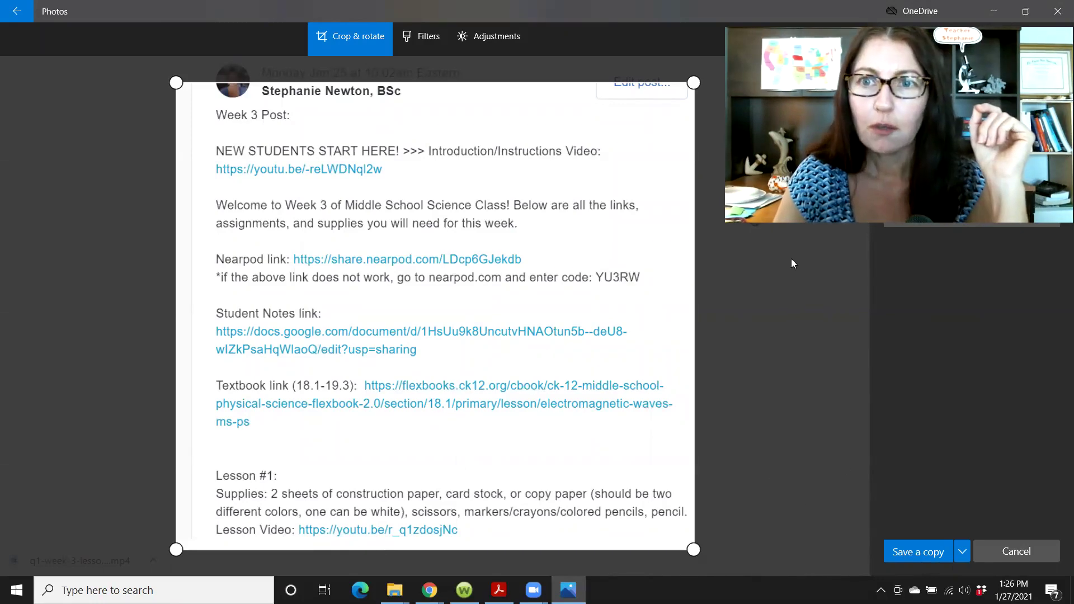
key("alt+Tab")
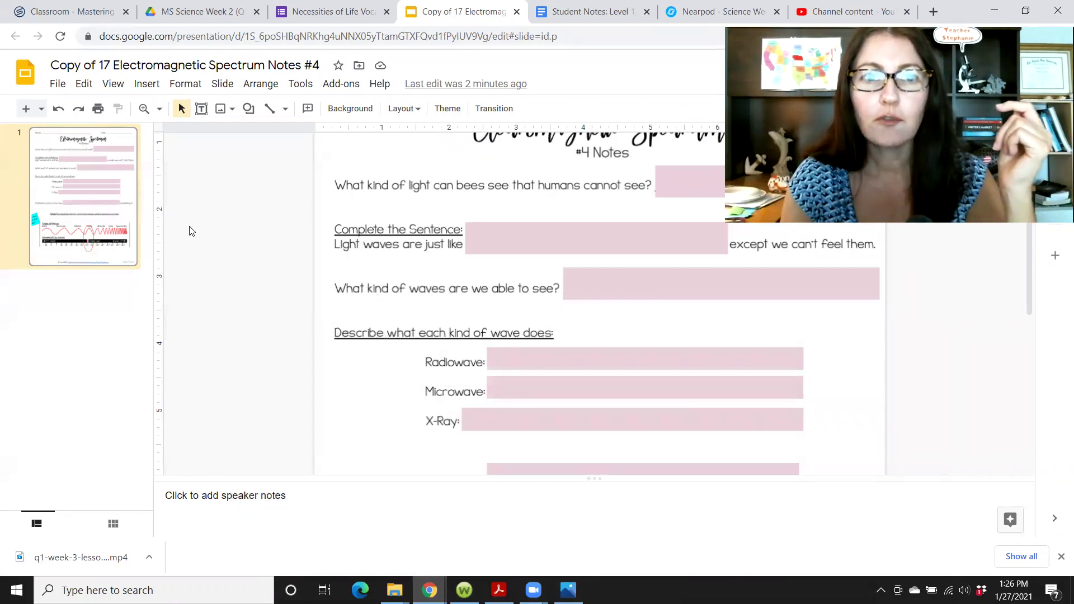
Step: Glance at the Necessities of Life Vocabulary form, then return to the Electromagnetic Spectrum worksheet slides
key("ctrl+shift+Tab")
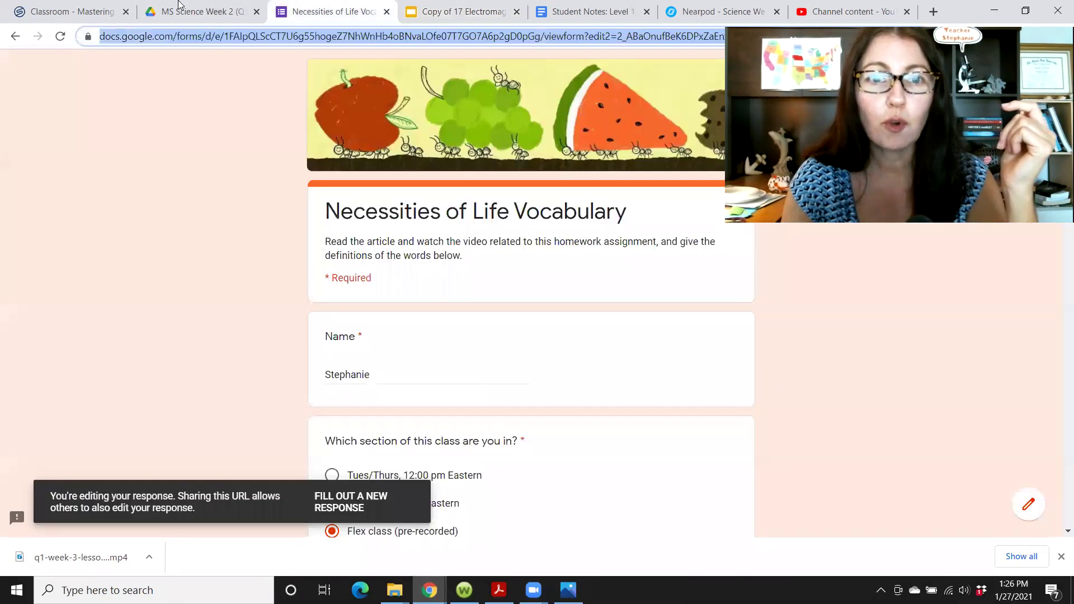
key("ctrl+Tab")
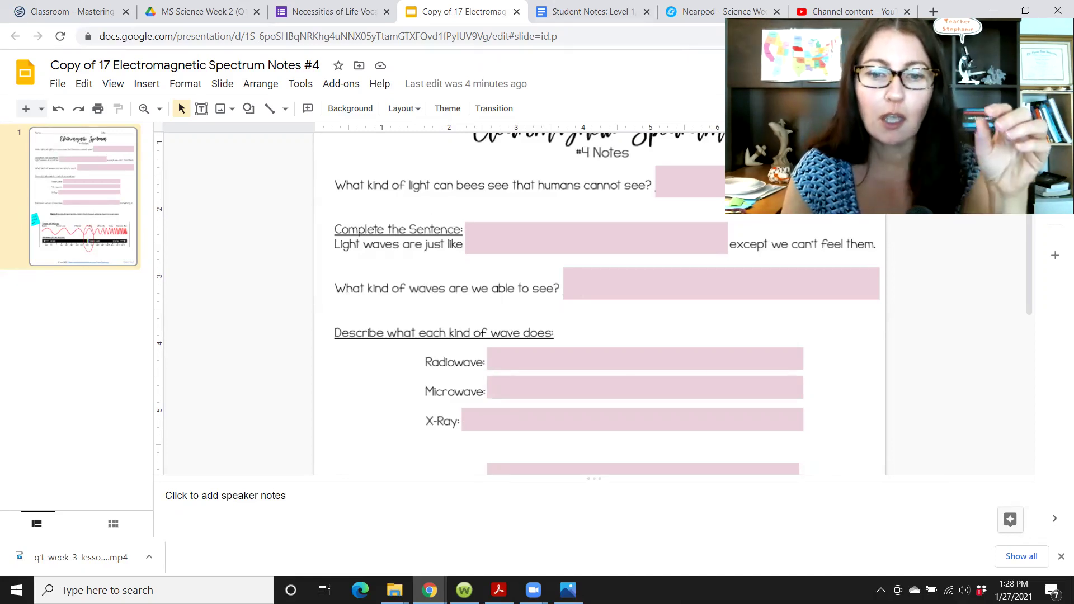
left_click(568, 590)
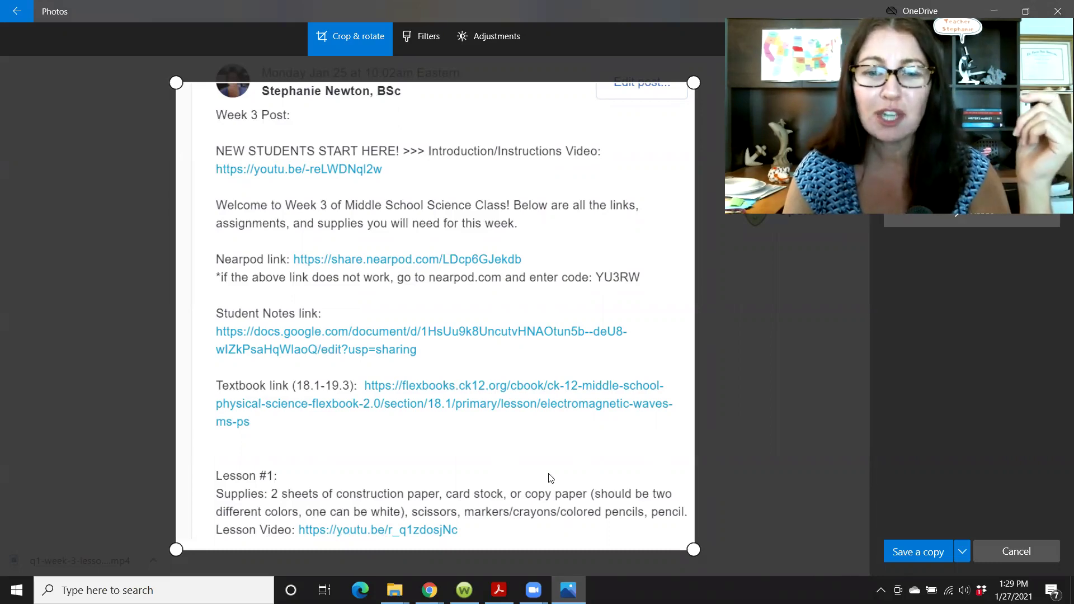
Step: Minimize the Week 3 post in Photos to bring back the Electromagnetic Spectrum Notes #4 slides
left_click(569, 590)
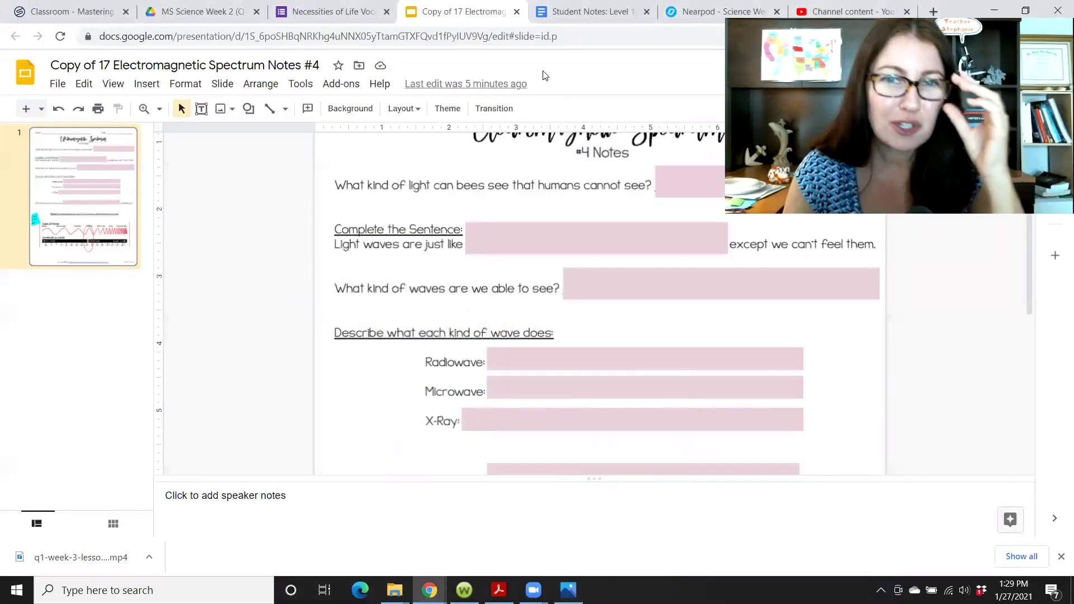